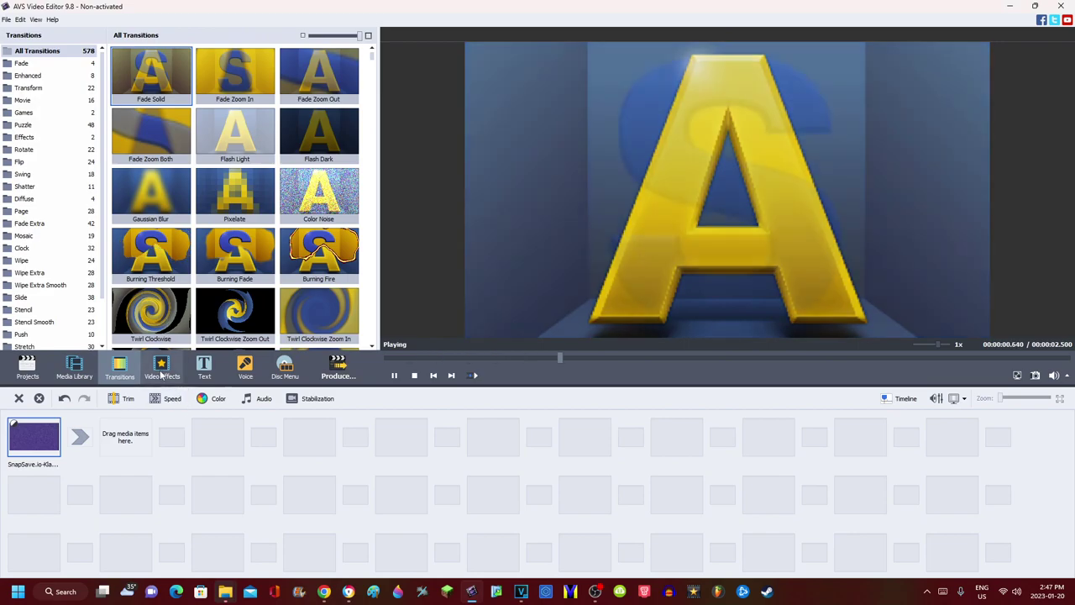
- Add the Invert effect to the video effects track and fit its length to the Klasky clip
{"action": "left_click_drag", "start_coordinate": [235, 74], "coordinate": [50, 473]}
{"action": "left_click_drag", "start_coordinate": [370, 467], "coordinate": [76, 467]}
- Place the Klasky clip on the video overlay track beneath the Invert effect and mute the overlay's audio
{"action": "left_click", "coordinate": [74, 367]}
{"action": "left_click", "coordinate": [173, 99]}
{"action": "left_click_drag", "start_coordinate": [172, 105], "coordinate": [51, 496]}
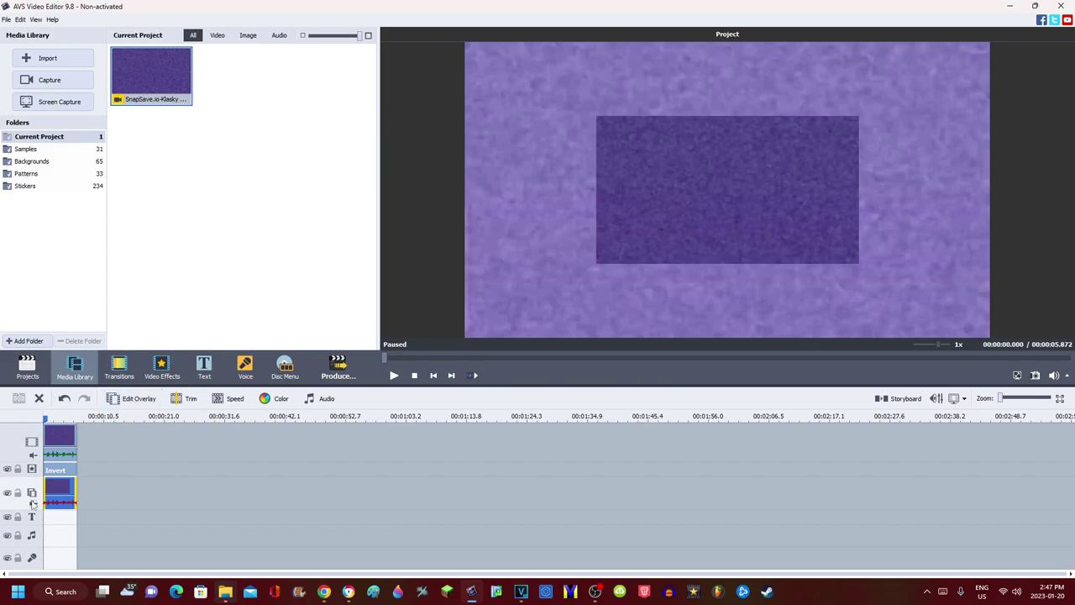
{"action": "right_click", "coordinate": [57, 483]}
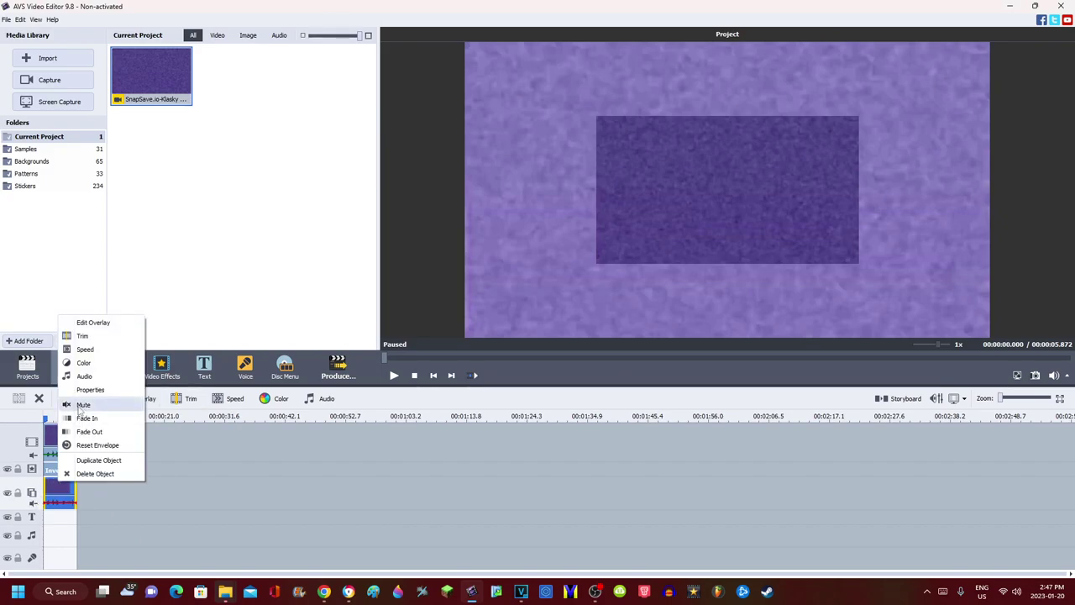
{"action": "left_click", "coordinate": [82, 406]}
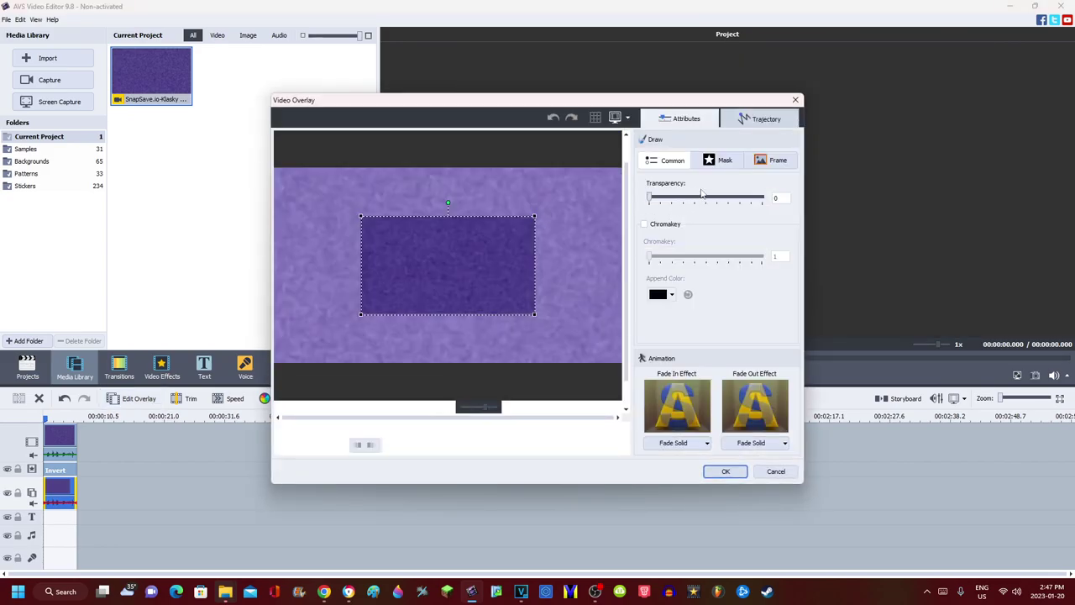
- Set the overlay's transparency to 50 and enlarge it to fill the frame, checking several points of the video
{"action": "left_click", "coordinate": [705, 197]}
{"action": "left_click_drag", "start_coordinate": [413, 432], "coordinate": [379, 427]}
{"action": "left_click_drag", "start_coordinate": [540, 317], "coordinate": [619, 377]}
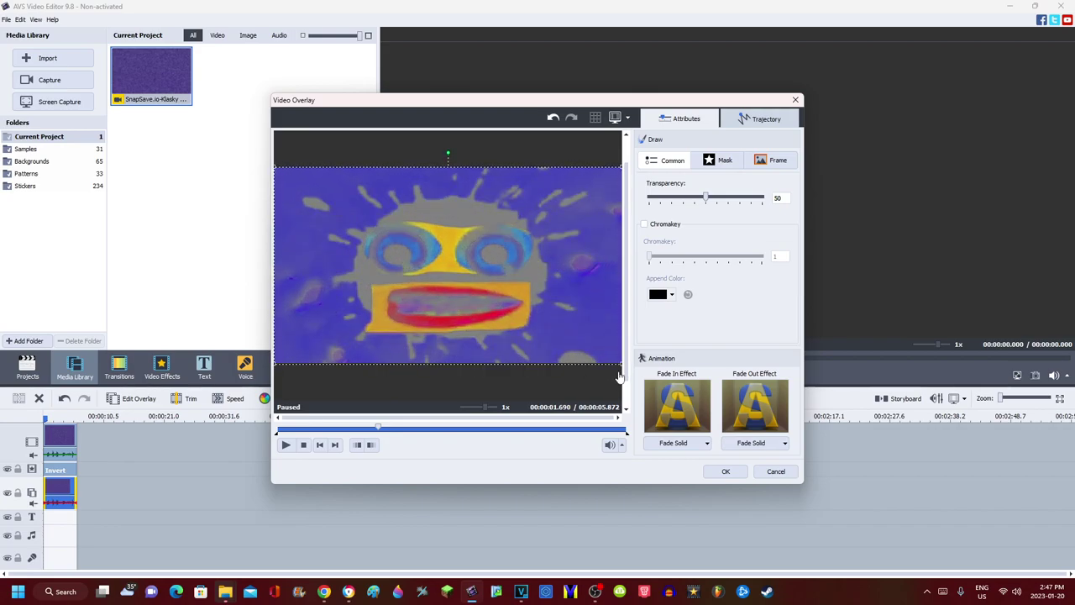
{"action": "left_click_drag", "start_coordinate": [375, 426], "coordinate": [499, 427]}
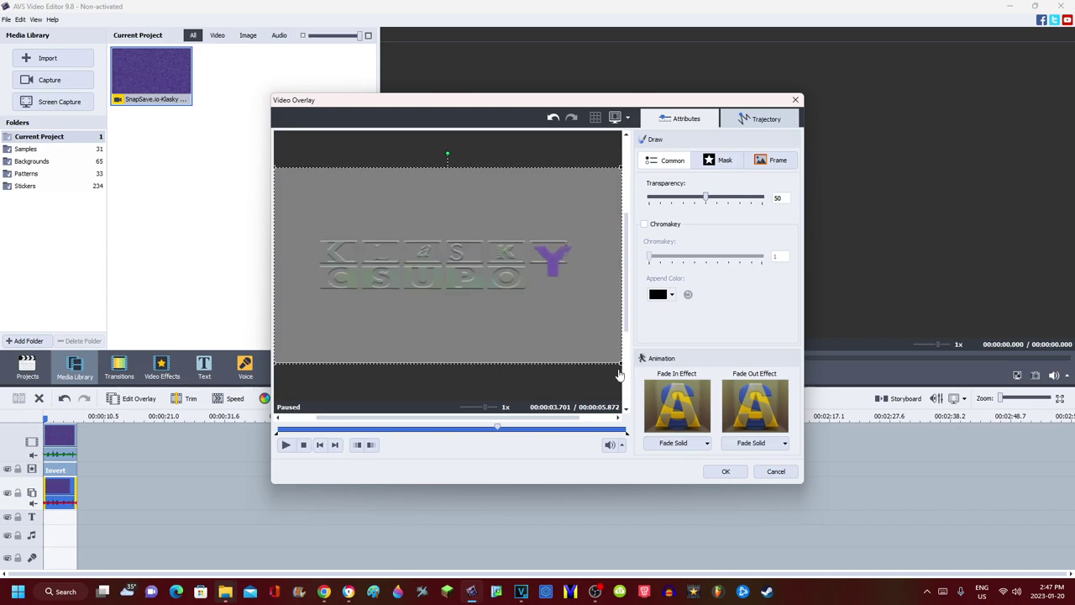
{"action": "left_click_drag", "start_coordinate": [619, 375], "coordinate": [619, 378]}
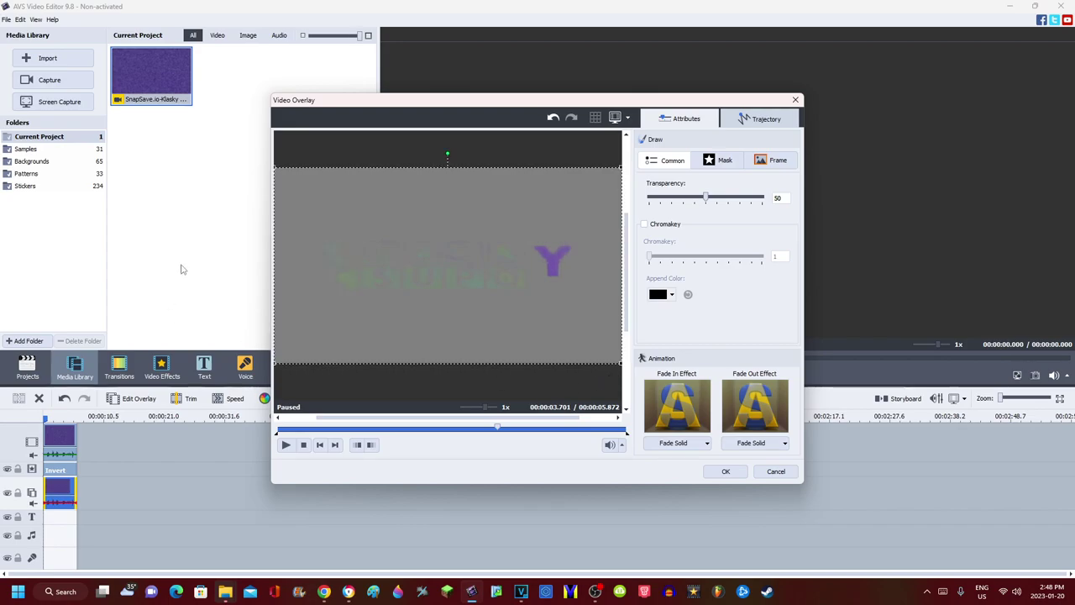
{"action": "left_click", "coordinate": [715, 470]}
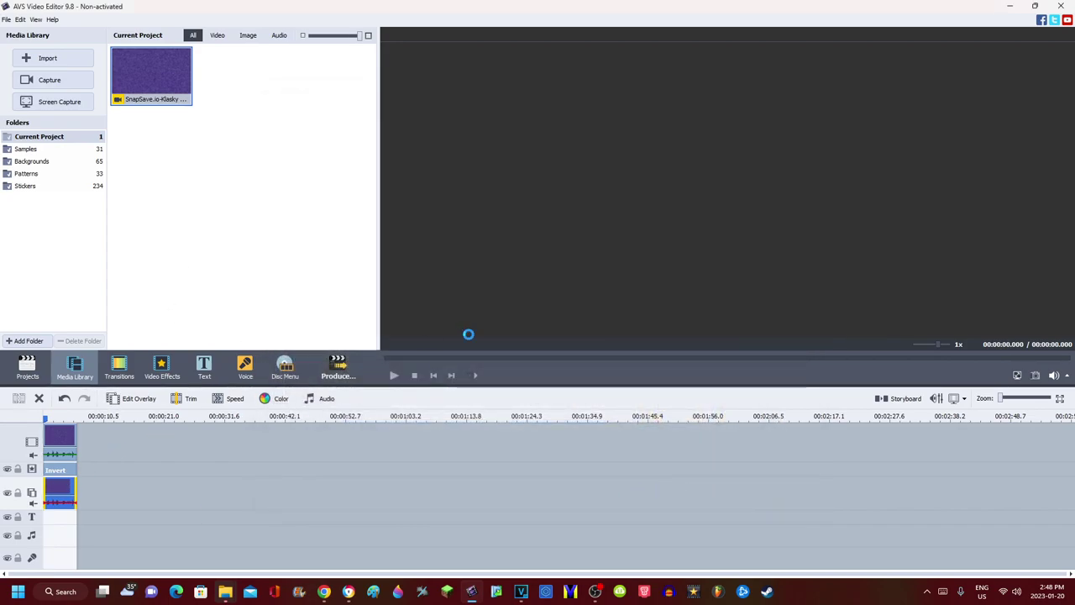
{"action": "left_click_drag", "start_coordinate": [555, 357], "coordinate": [591, 358]}
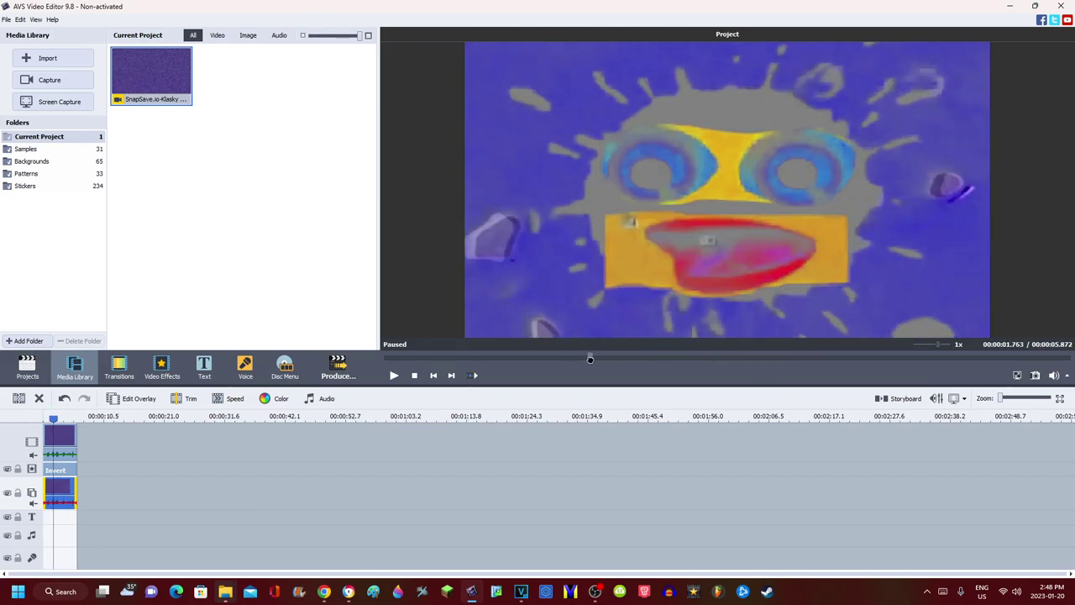
- Set up an MP4 file export with the M4V Apple iPhone Full HD profile and a 60 fps frame rate
{"action": "left_click", "coordinate": [337, 370]}
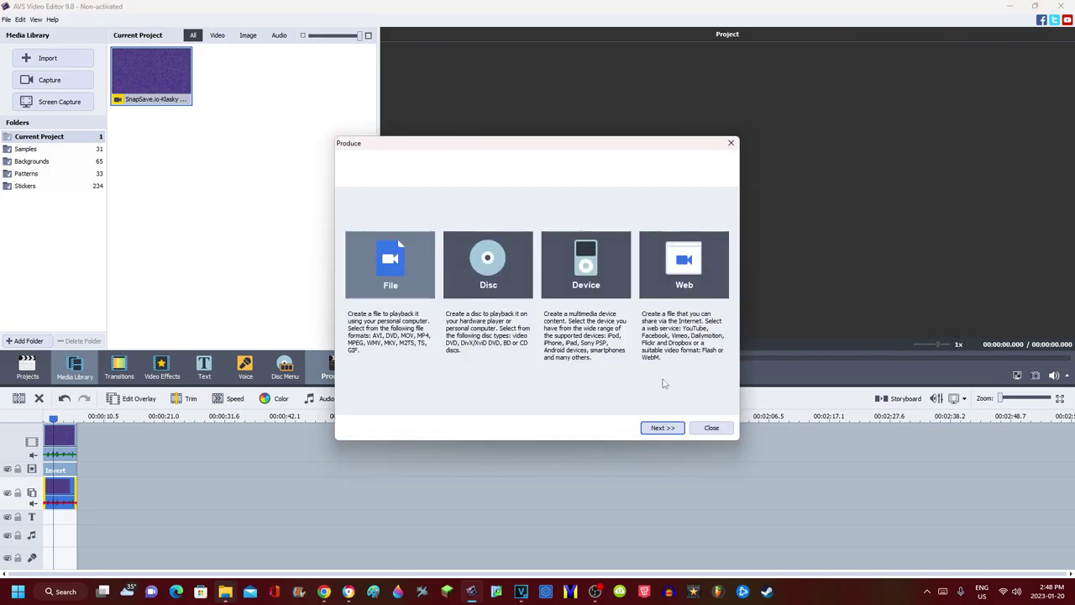
{"action": "left_click", "coordinate": [659, 427]}
{"action": "left_click", "coordinate": [518, 286]}
{"action": "left_click", "coordinate": [504, 312]}
{"action": "left_click", "coordinate": [671, 286]}
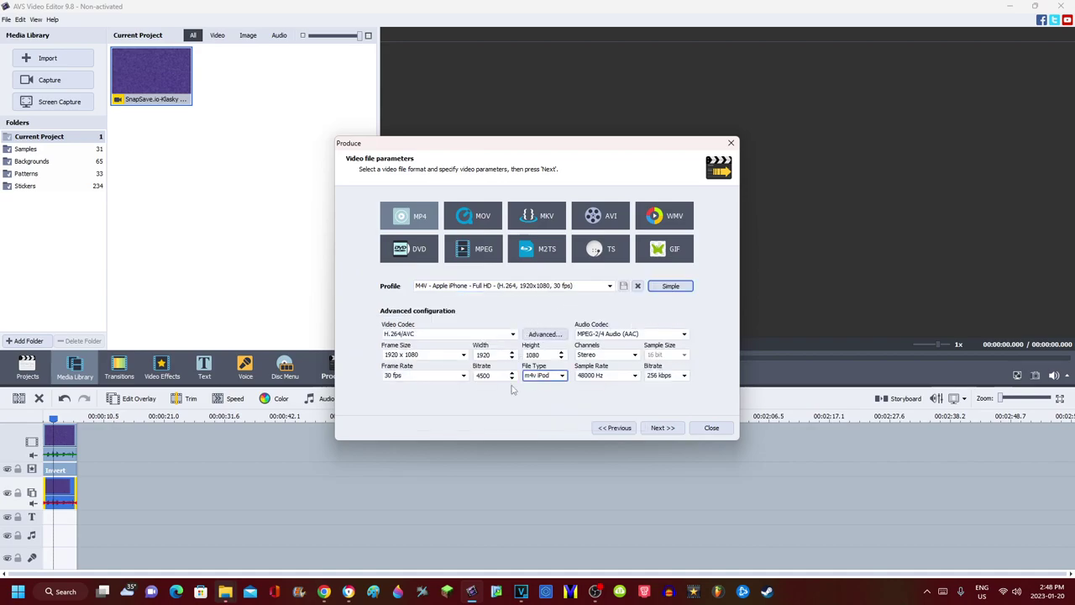
{"action": "left_click", "coordinate": [423, 375]}
{"action": "left_click", "coordinate": [420, 486]}
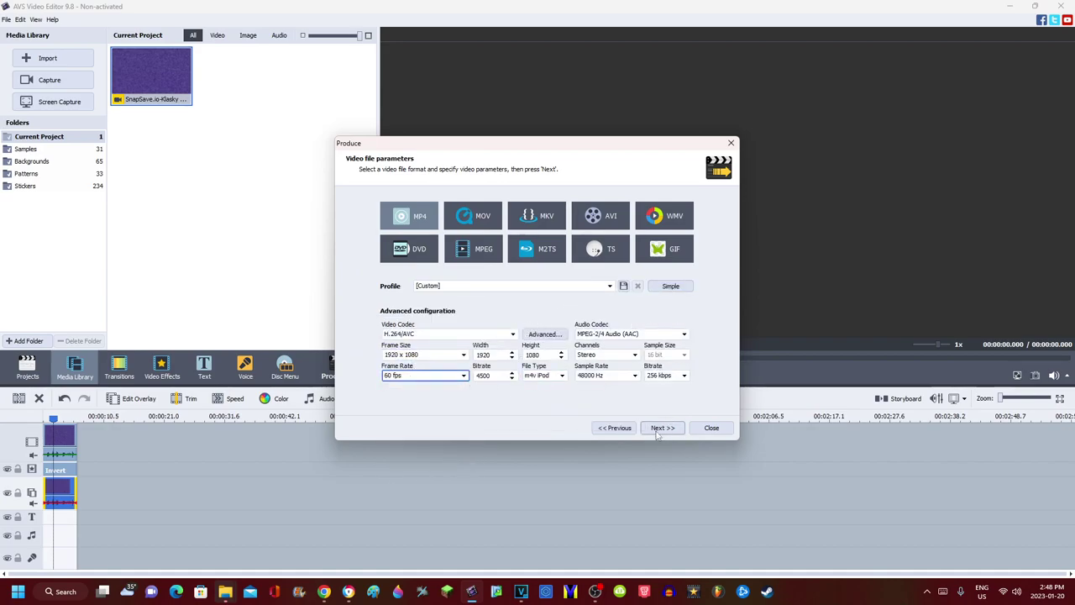
{"action": "left_click", "coordinate": [659, 427]}
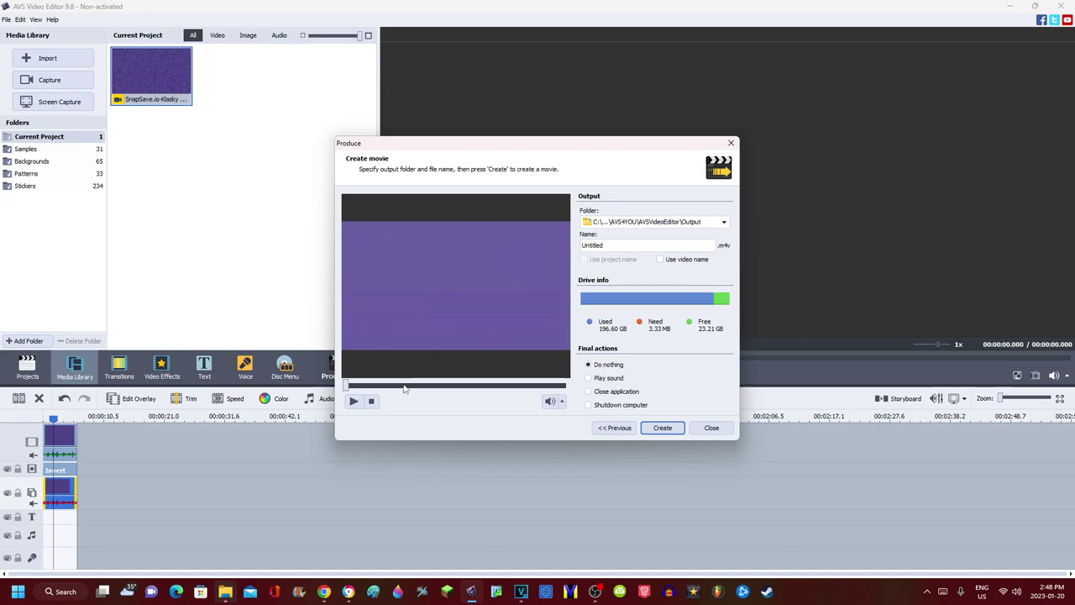
- Create the movie as Untitled.m4v, continuing with the non-activated version, and open its Output folder
{"action": "left_click", "coordinate": [671, 430]}
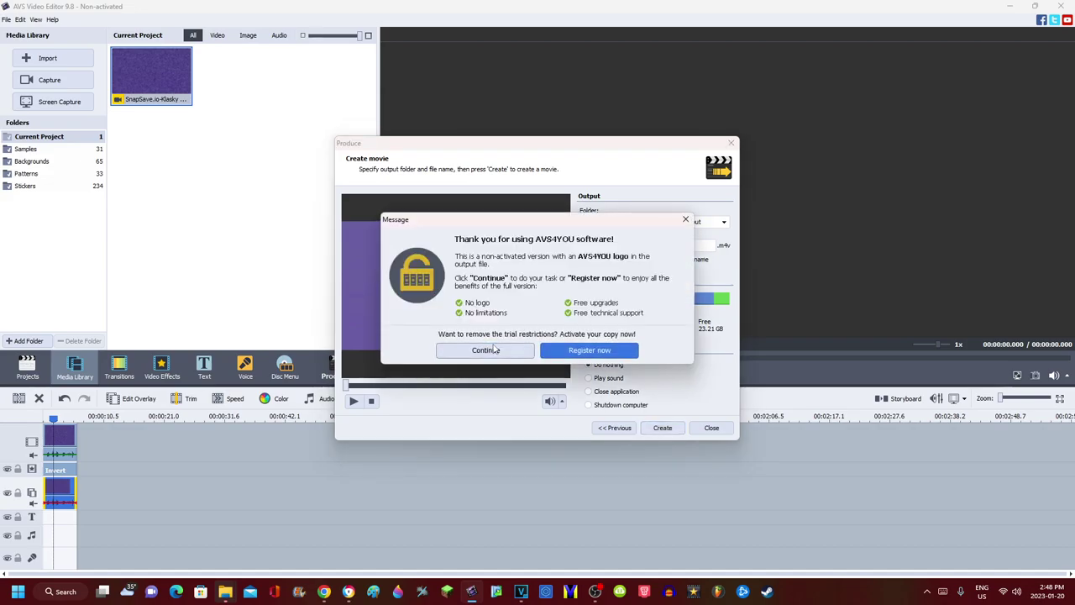
{"action": "left_click", "coordinate": [495, 346]}
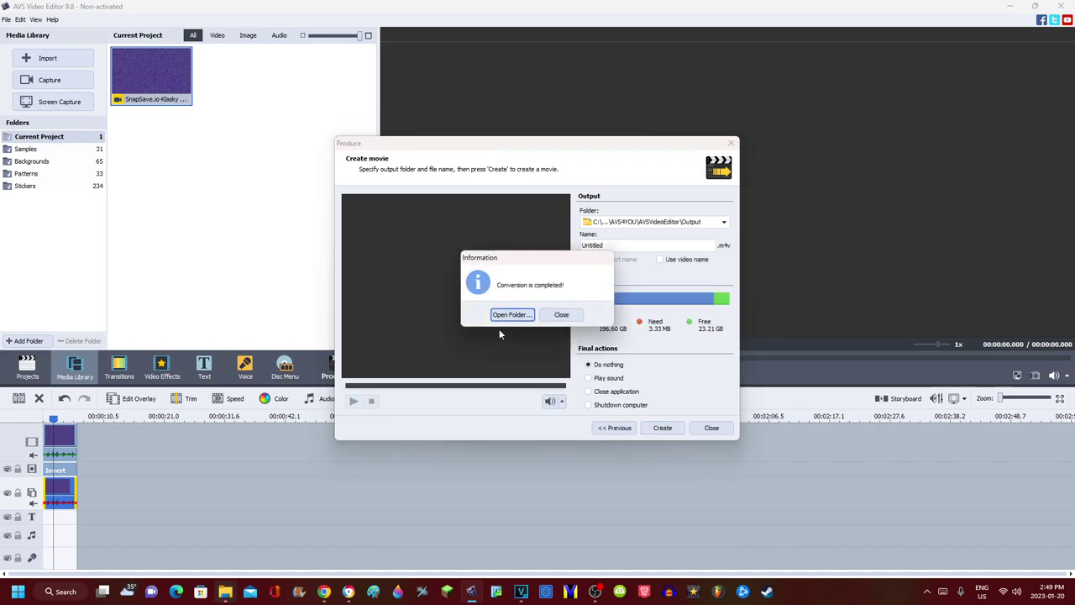
{"action": "left_click", "coordinate": [497, 314]}
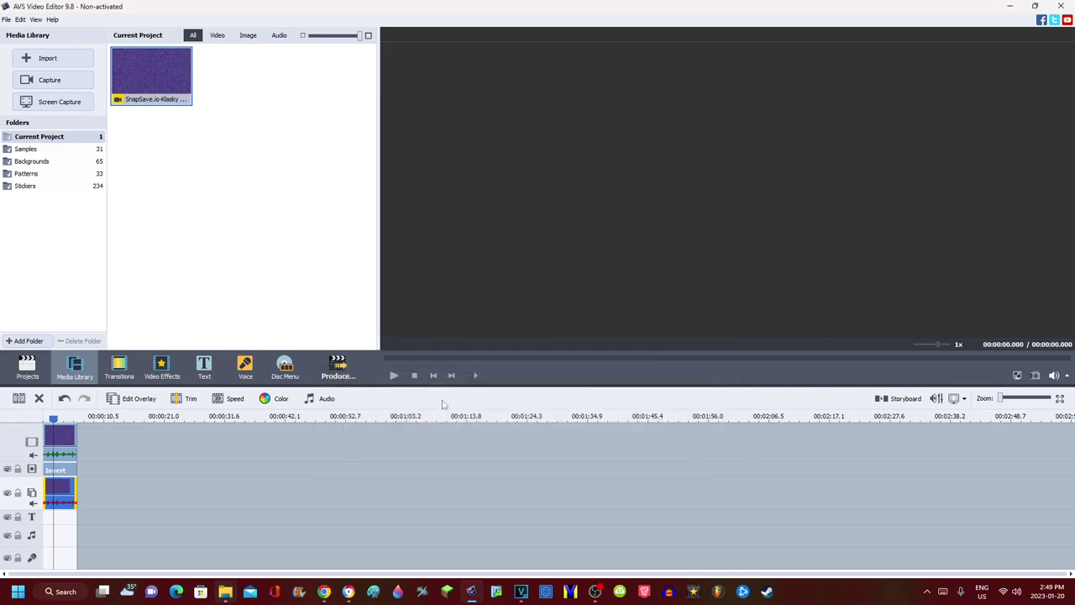
{"action": "mouse_move", "coordinate": [225, 591]}
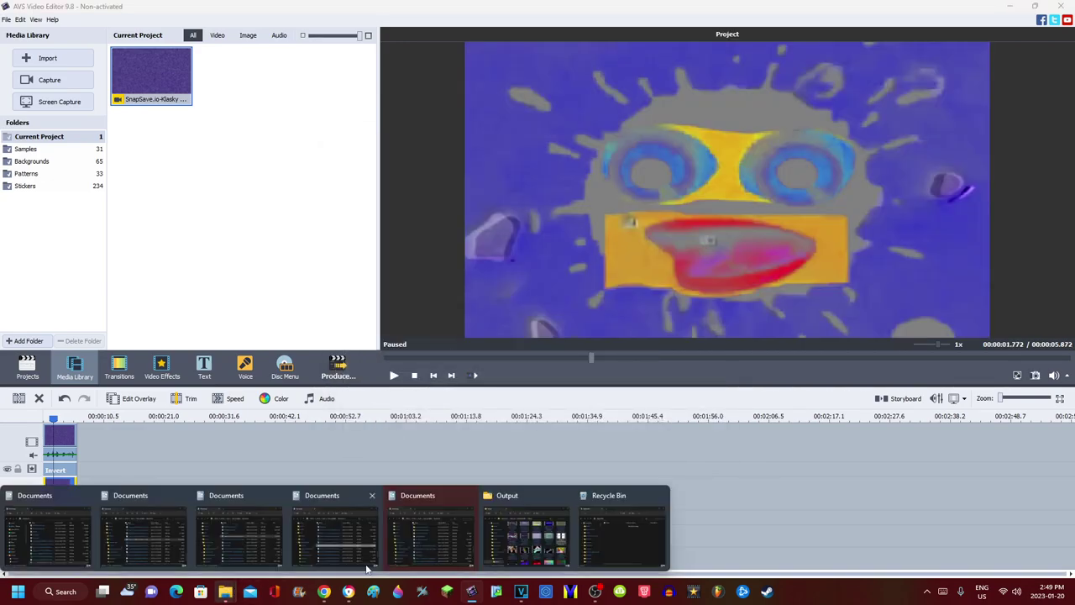
{"action": "left_click", "coordinate": [530, 538]}
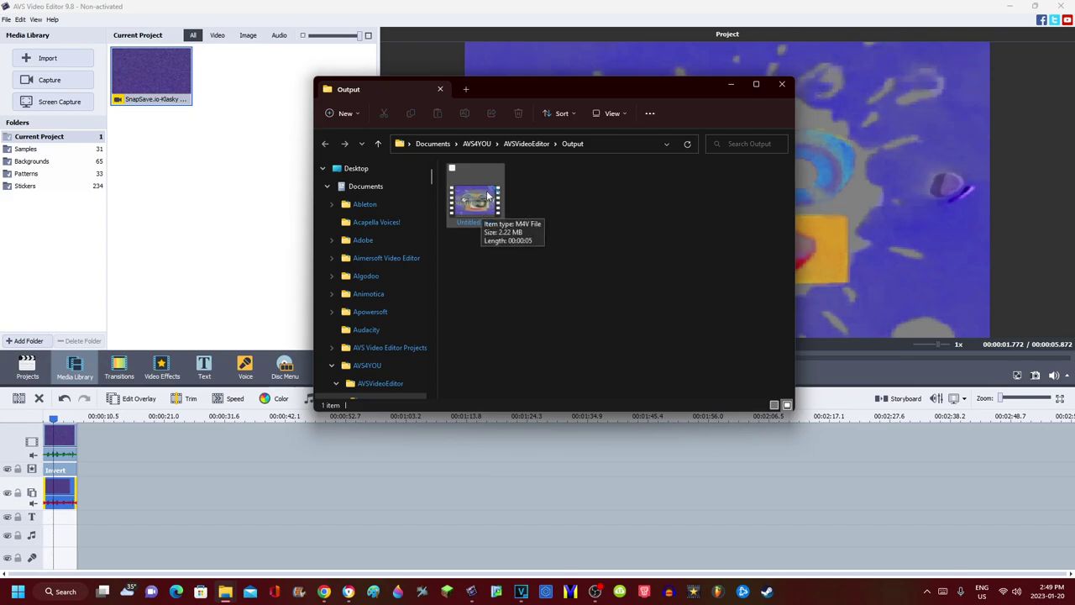
- Add the exported Untitled video to the timeline and delete the original clip from the main track
{"action": "left_click_drag", "start_coordinate": [486, 220], "coordinate": [84, 439]}
{"action": "right_click", "coordinate": [67, 496]}
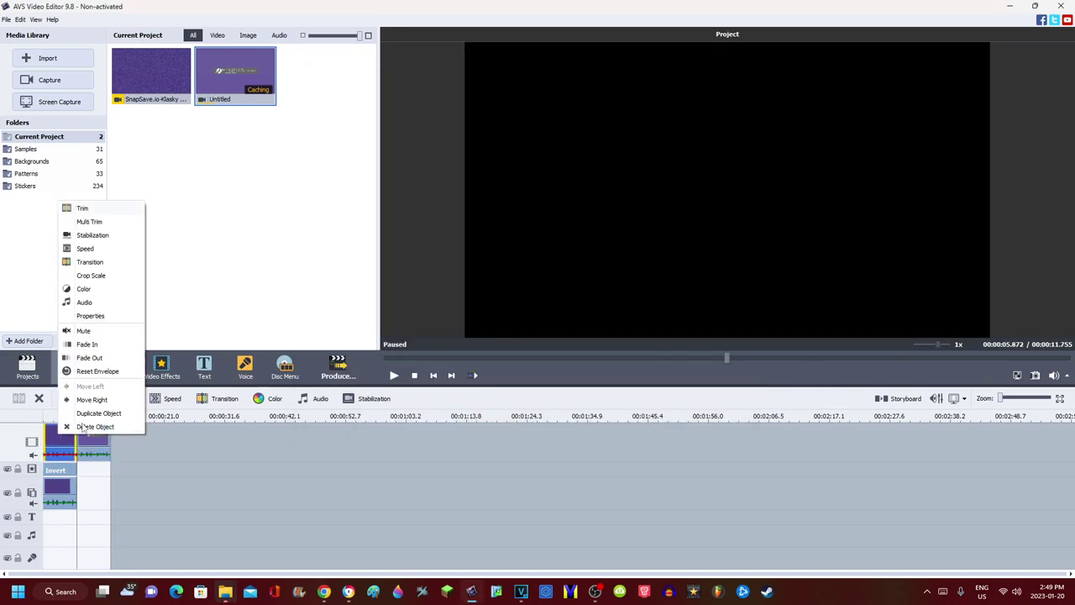
{"action": "left_click", "coordinate": [97, 404]}
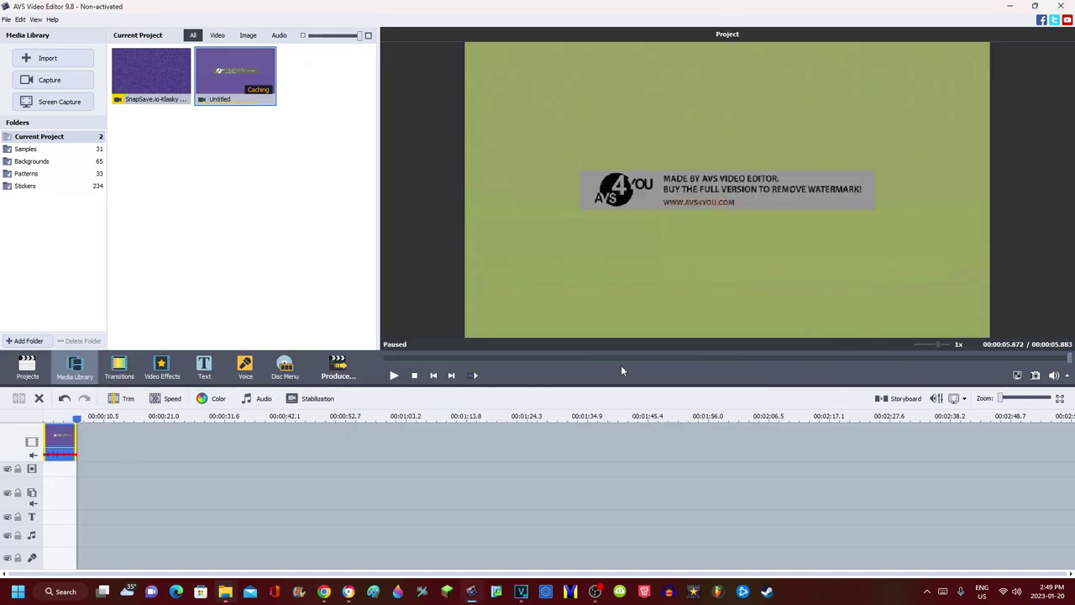
{"action": "left_click_drag", "start_coordinate": [623, 360], "coordinate": [602, 359]}
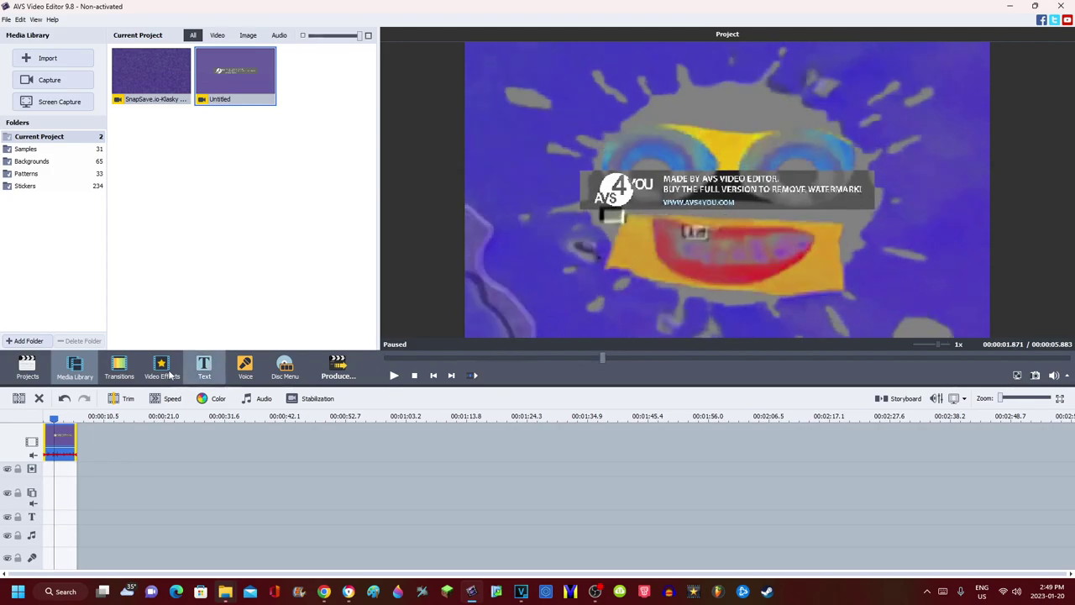
- Apply color correction to the timeline clip with brightness -65 and contrast 25
{"action": "left_click", "coordinate": [212, 398]}
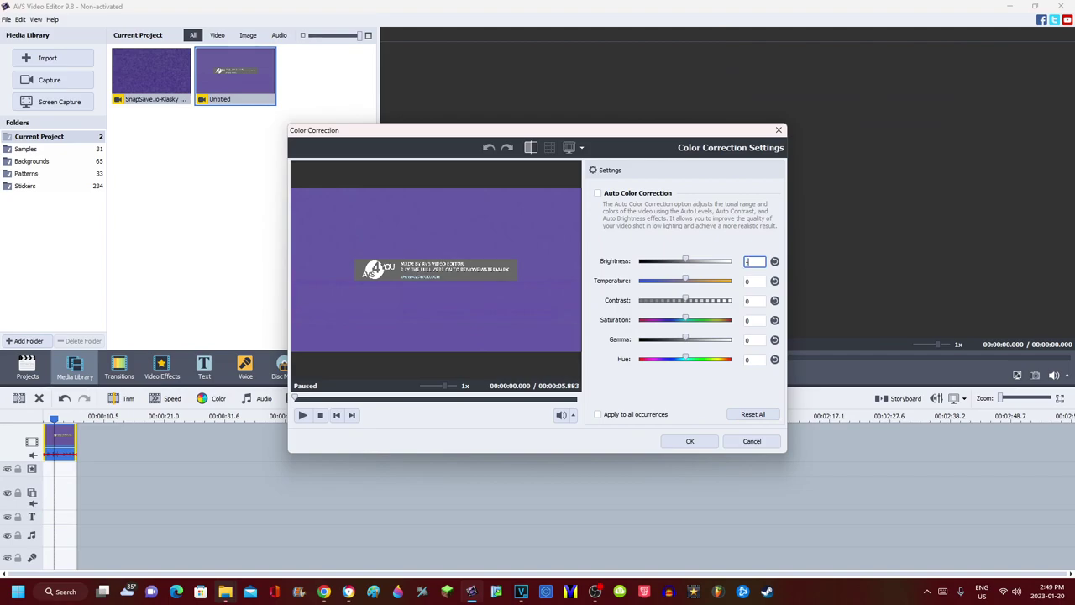
{"action": "type", "text": "-6"}
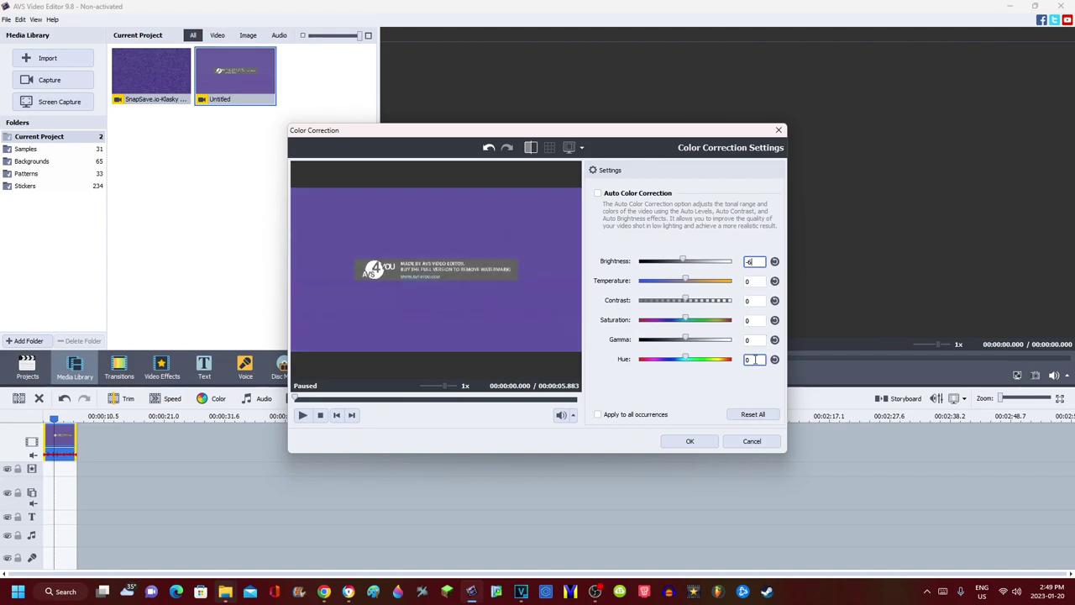
{"action": "type", "text": "5"}
{"action": "left_click", "coordinate": [753, 300]}
{"action": "type", "text": "2"}
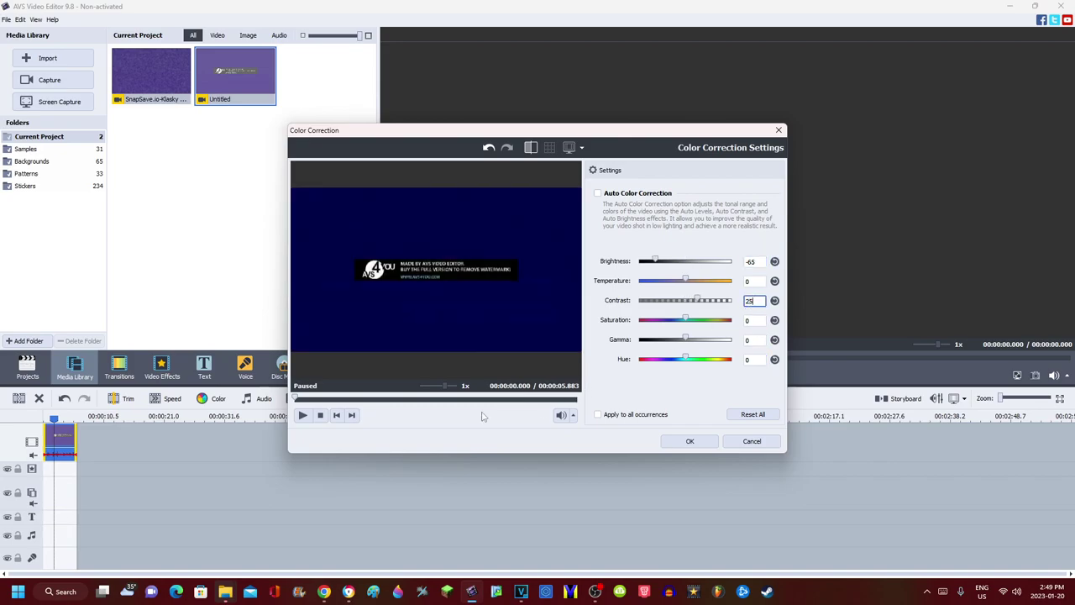
{"action": "left_click", "coordinate": [690, 441]}
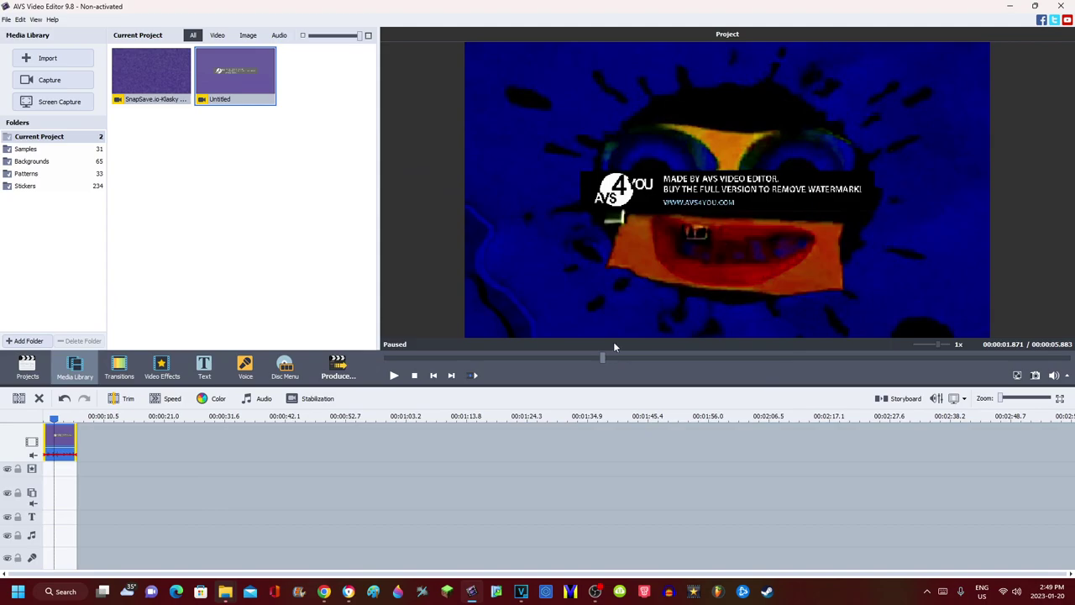
- Delete the cache of the Untitled video in the media library and reselect its timeline clip
{"action": "right_click", "coordinate": [244, 76]}
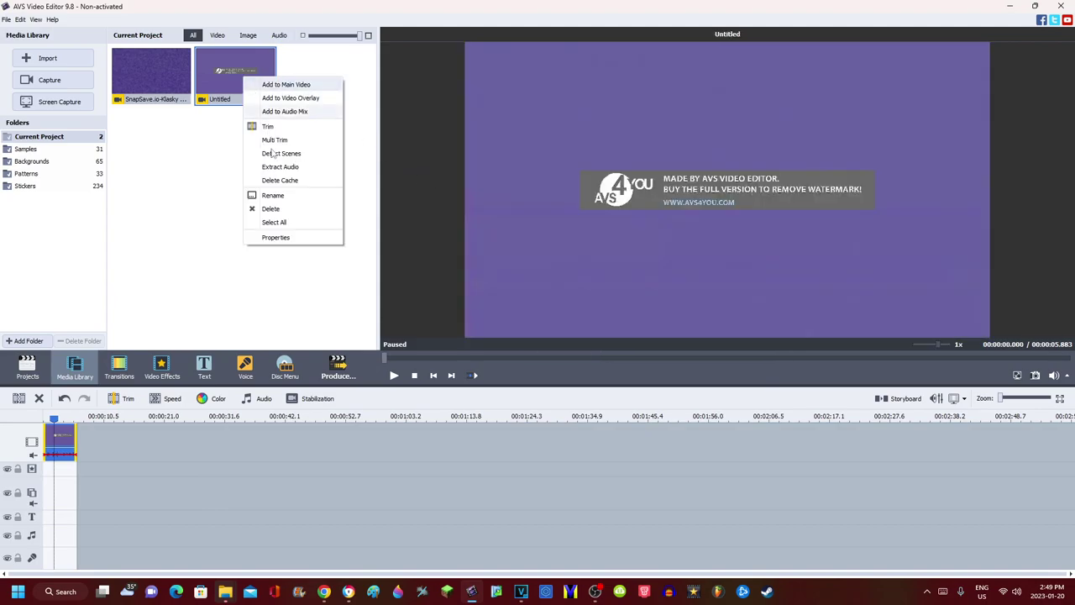
{"action": "left_click", "coordinate": [207, 327]}
{"action": "left_click", "coordinate": [78, 427]}
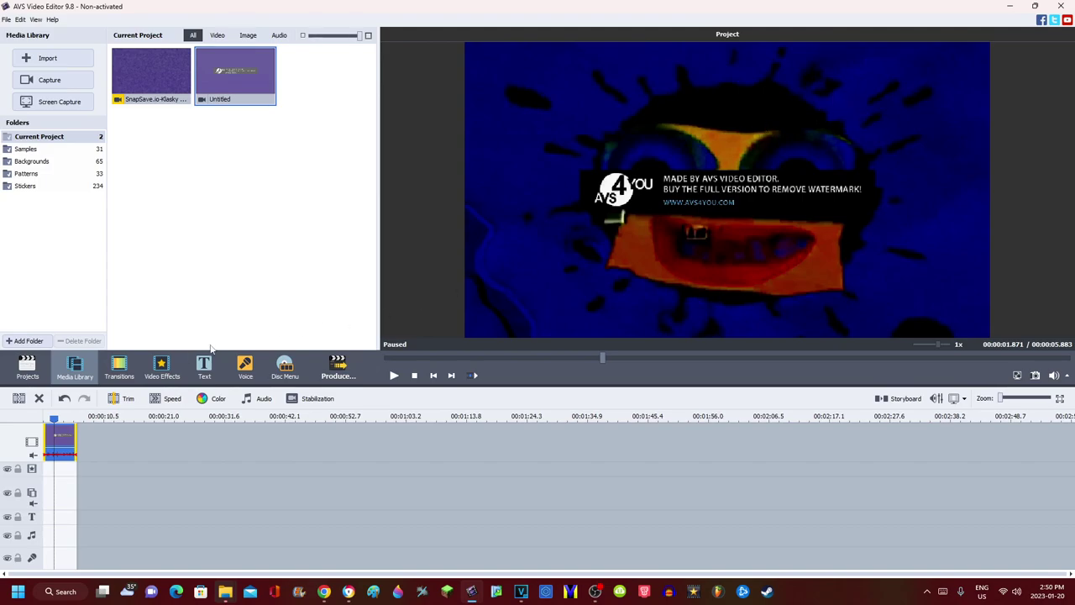
- Check the brightness value in the timeline clip's color correction settings
{"action": "left_click", "coordinate": [217, 398]}
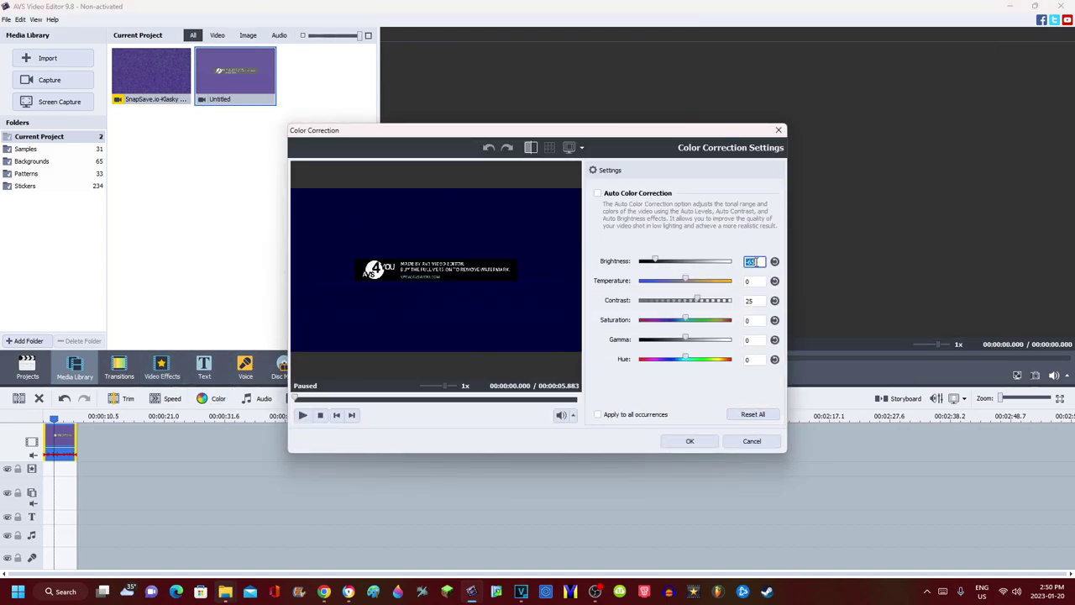
{"action": "left_click", "coordinate": [759, 262]}
{"action": "left_click", "coordinate": [689, 441]}
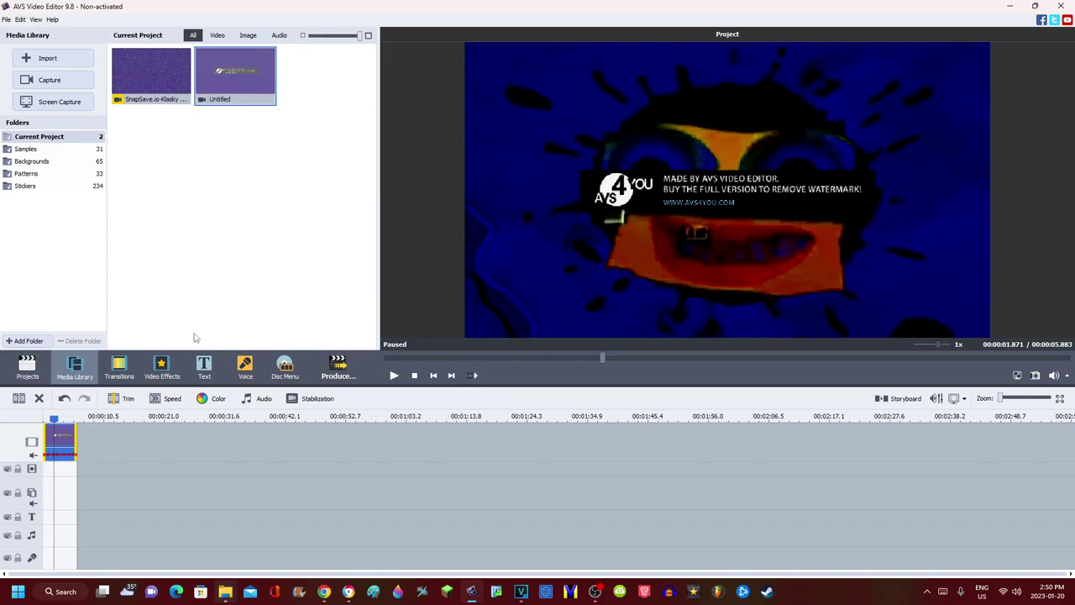
- Apply the Grayscale effect to the timeline clip with the Desaturate option enabled
{"action": "left_click", "coordinate": [164, 368]}
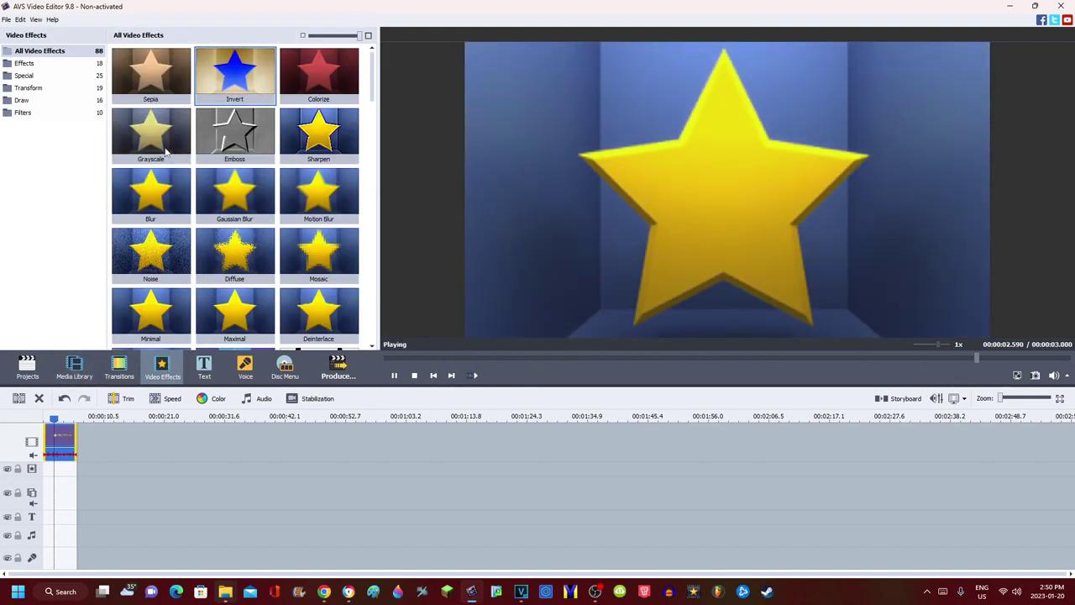
{"action": "left_click_drag", "start_coordinate": [168, 151], "coordinate": [55, 467]}
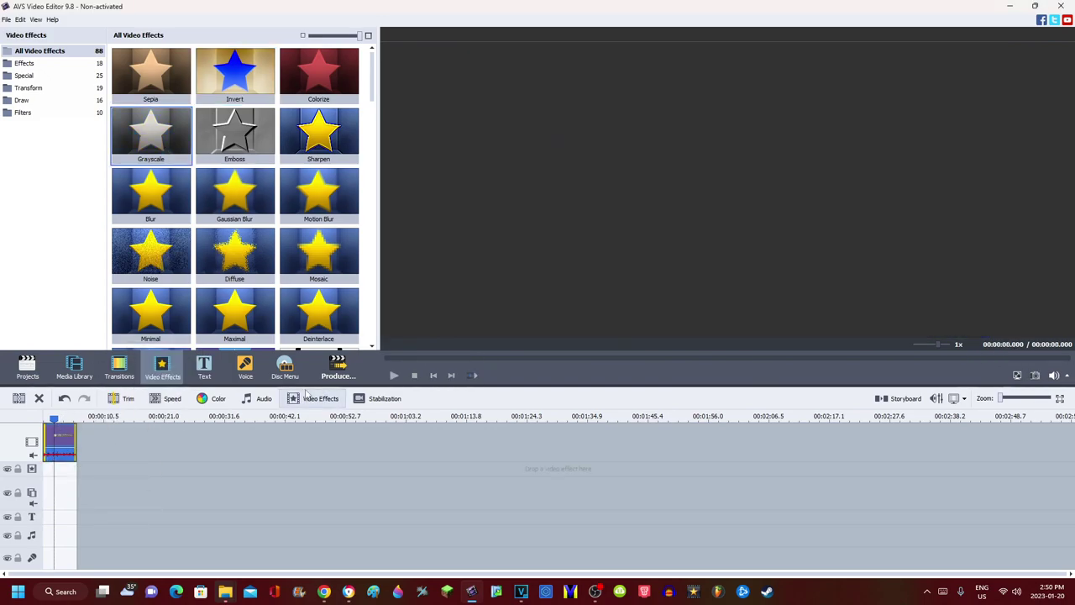
{"action": "left_click", "coordinate": [321, 400]}
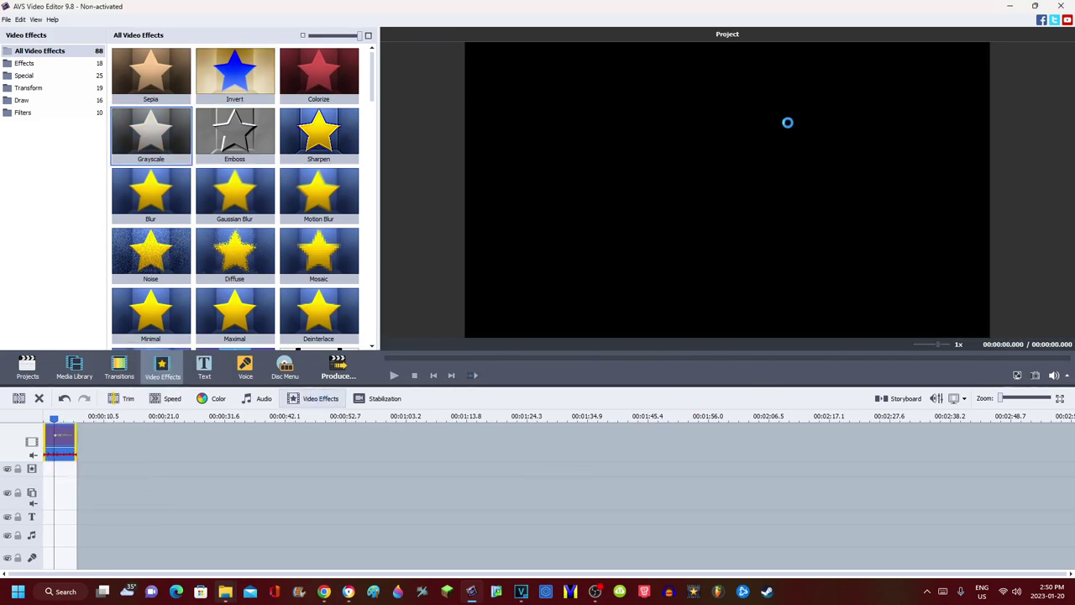
{"action": "left_click", "coordinate": [637, 298]}
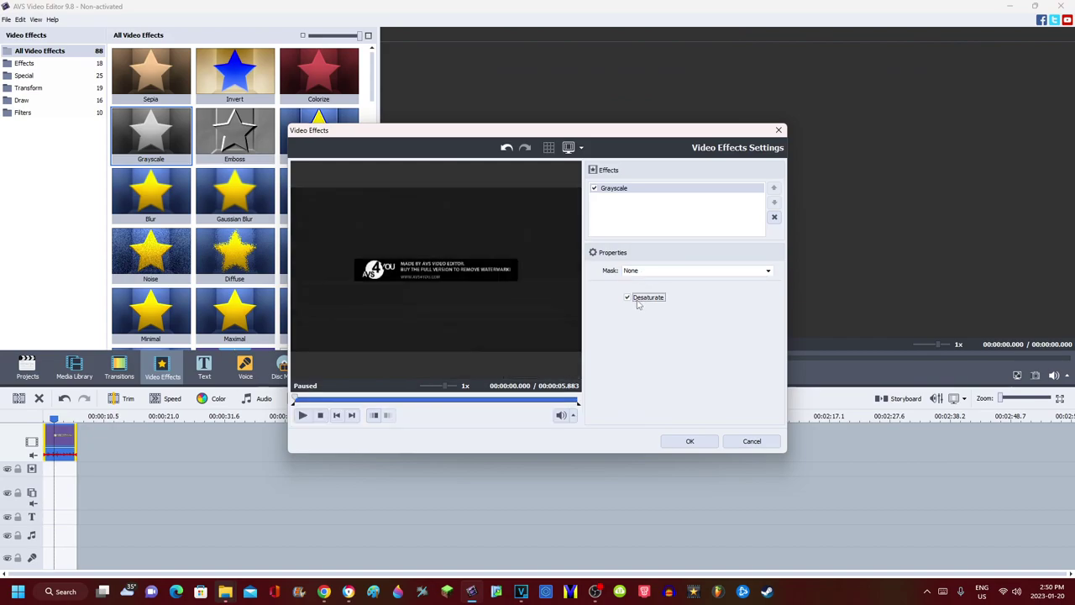
{"action": "left_click", "coordinate": [378, 395]}
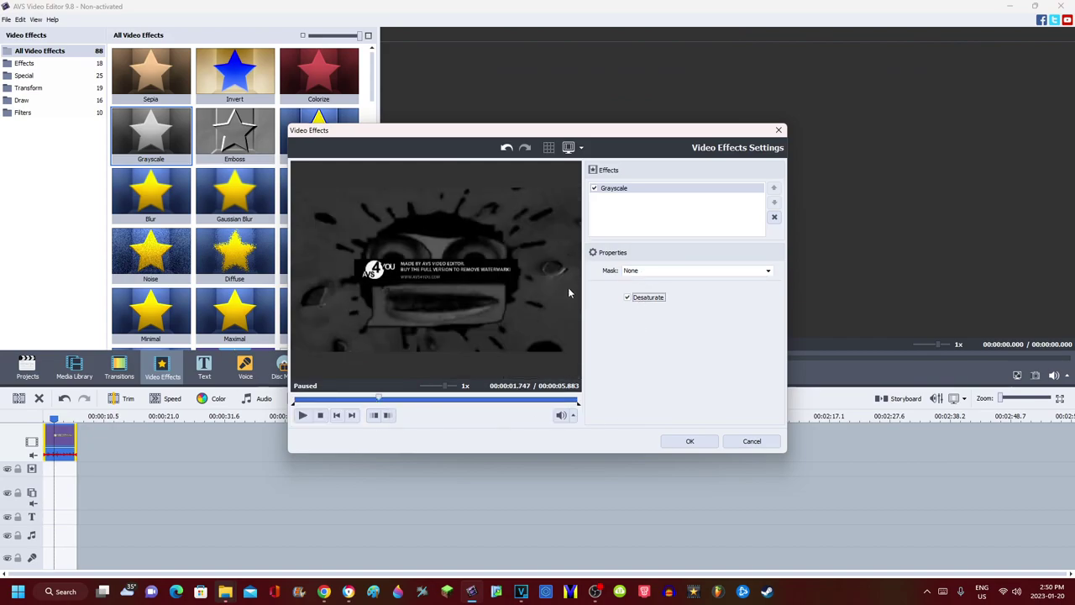
{"action": "left_click", "coordinate": [690, 441]}
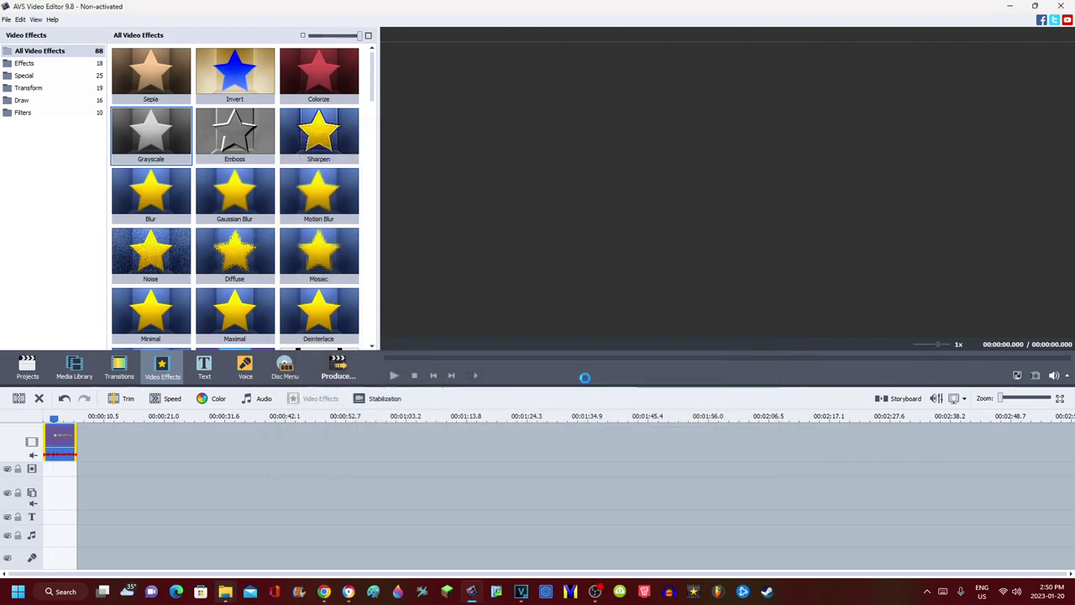
- Apply the Colorize effect to the main timeline clip and add the original SnapSave.io Klasky video to the video overlay track
{"action": "left_click_drag", "start_coordinate": [322, 81], "coordinate": [59, 441]}
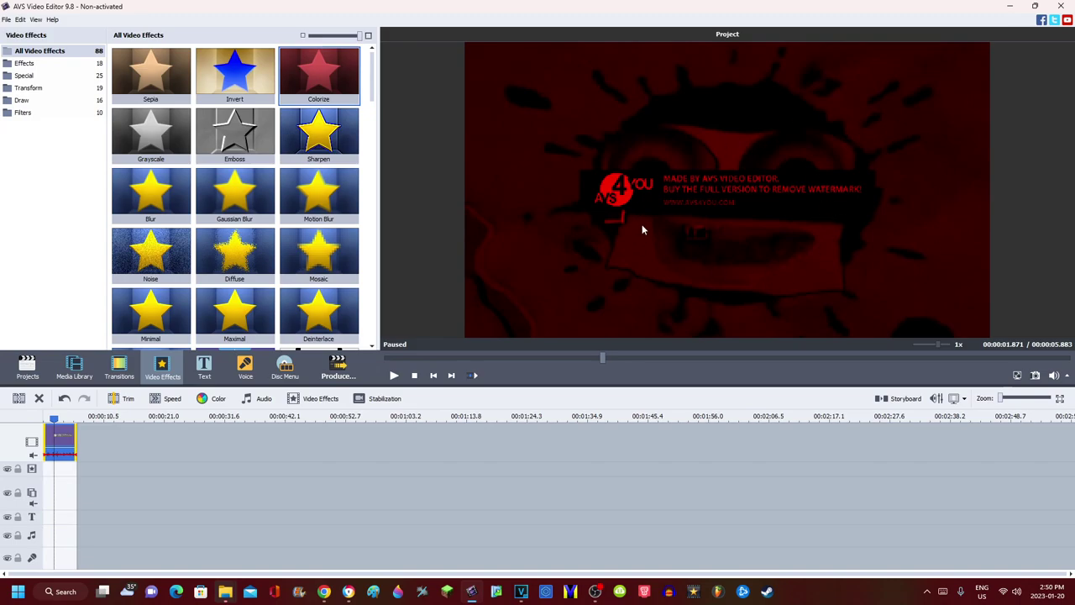
{"action": "left_click", "coordinate": [75, 367]}
{"action": "left_click_drag", "start_coordinate": [151, 76], "coordinate": [59, 485]}
- Apply color correction to the overlay clip with the saturation reduced to its minimum
{"action": "right_click", "coordinate": [59, 485]}
{"action": "left_click", "coordinate": [99, 413]}
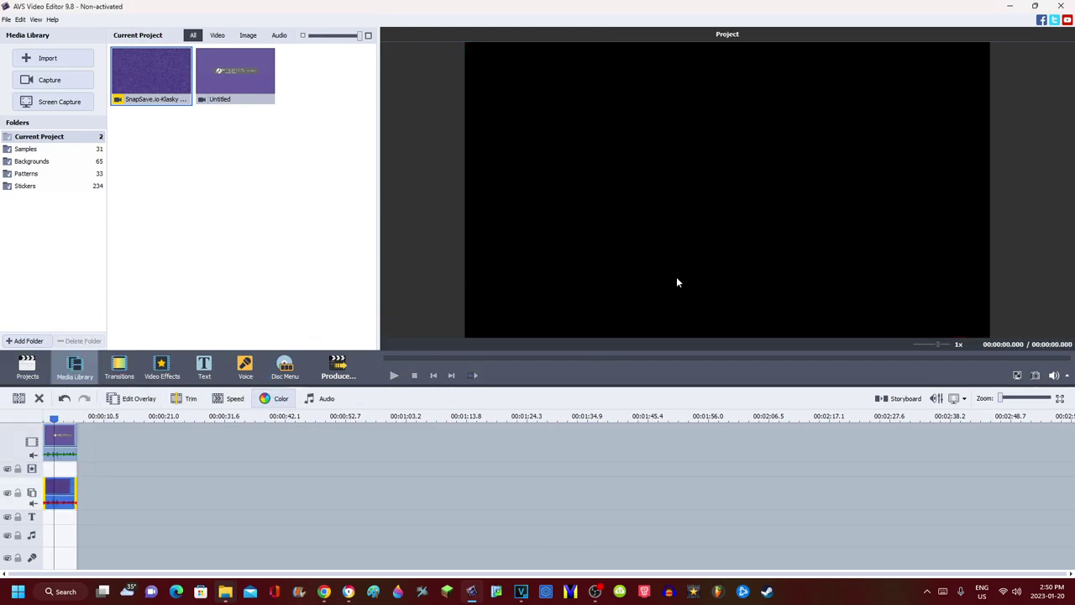
{"action": "left_click_drag", "start_coordinate": [685, 320], "coordinate": [622, 321]}
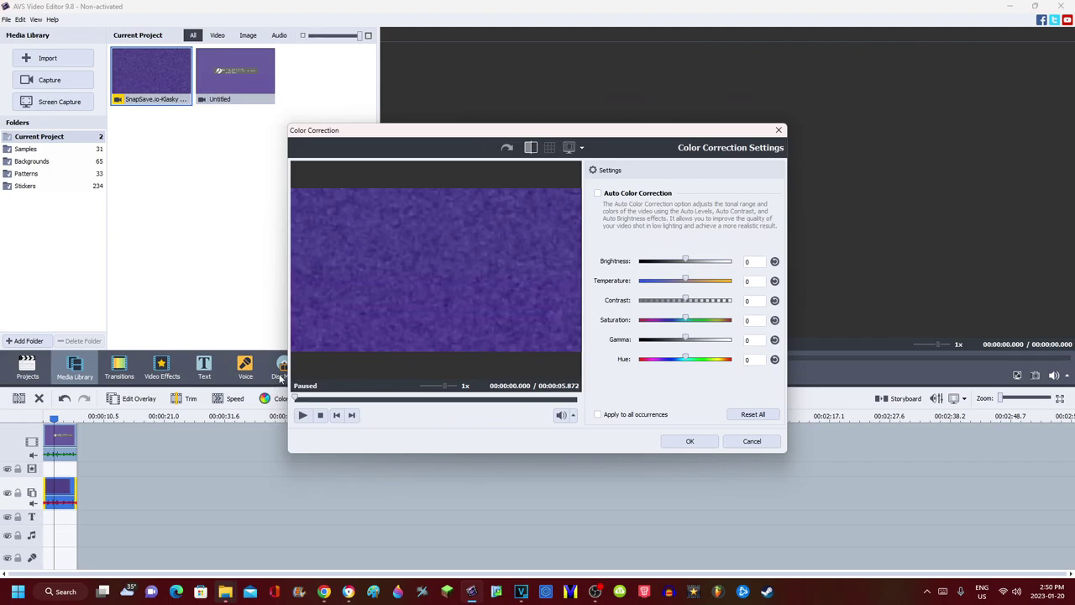
{"action": "left_click", "coordinate": [689, 441]}
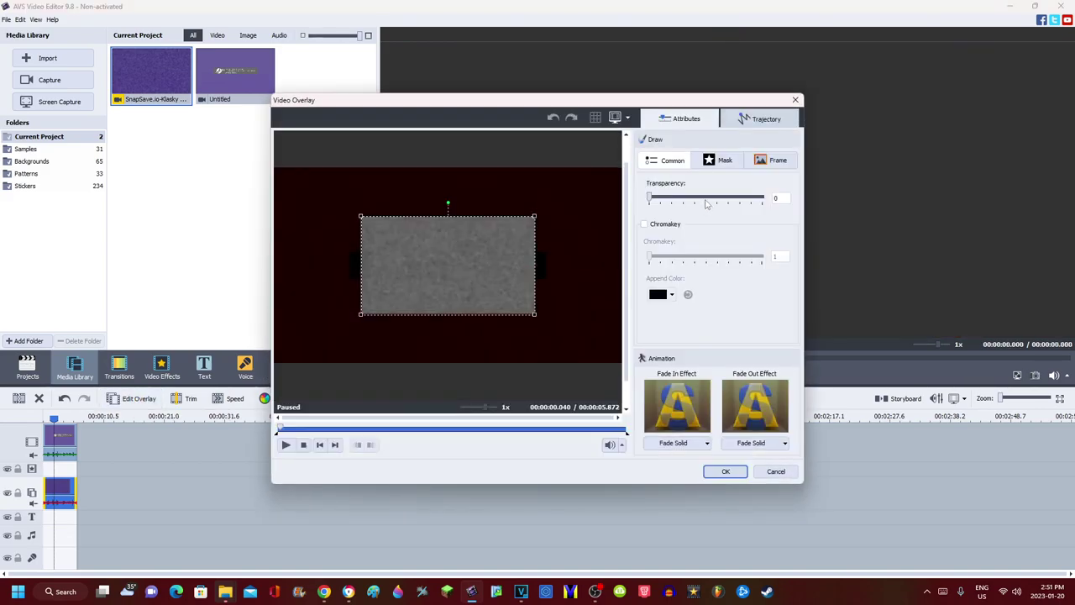
- Set the overlay clip's transparency to 50 and enlarge it to fill the whole frame
{"action": "left_click", "coordinate": [707, 204]}
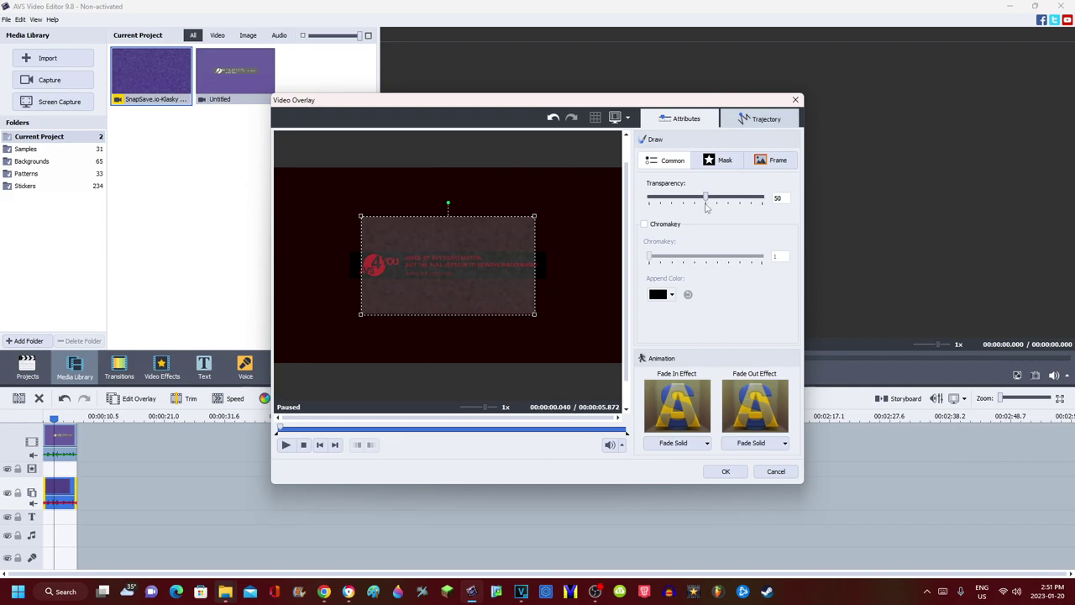
{"action": "left_click", "coordinate": [378, 426]}
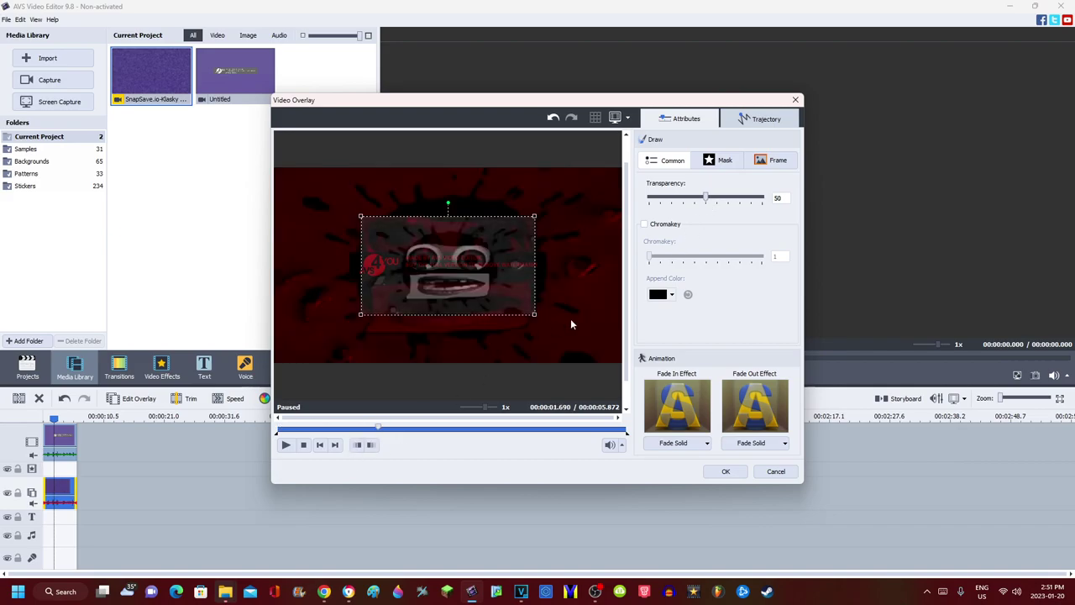
{"action": "left_click_drag", "start_coordinate": [377, 428], "coordinate": [383, 428]}
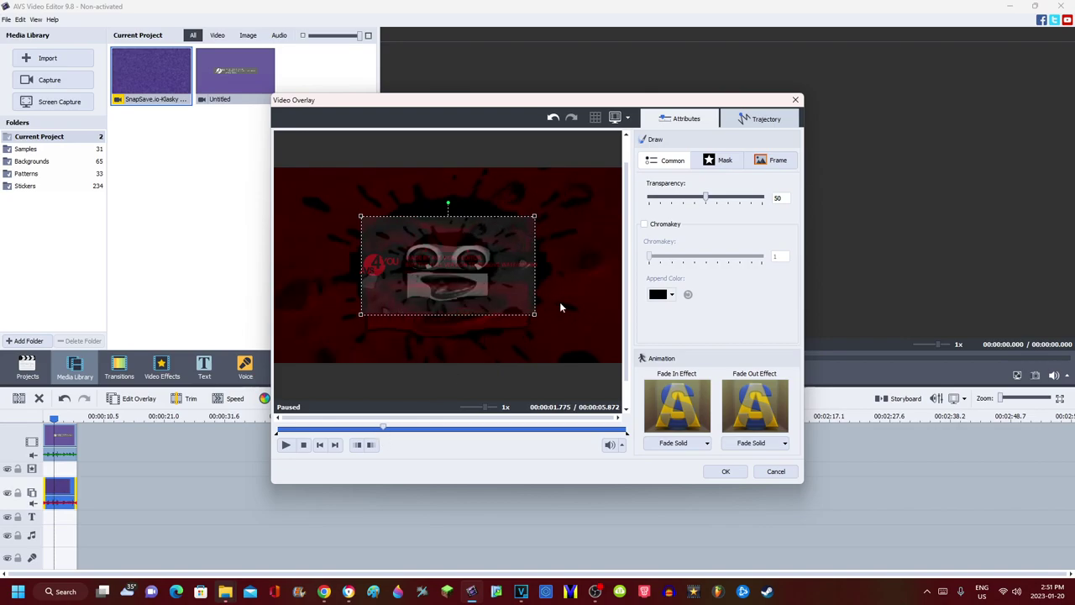
{"action": "left_click_drag", "start_coordinate": [535, 315], "coordinate": [614, 384]}
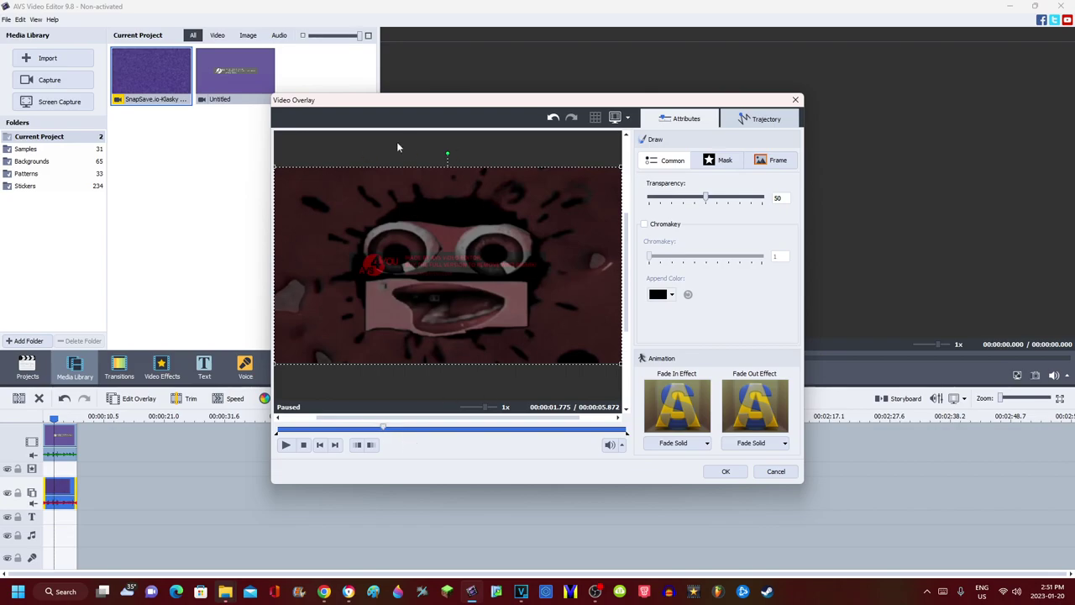
{"action": "left_click", "coordinate": [726, 471]}
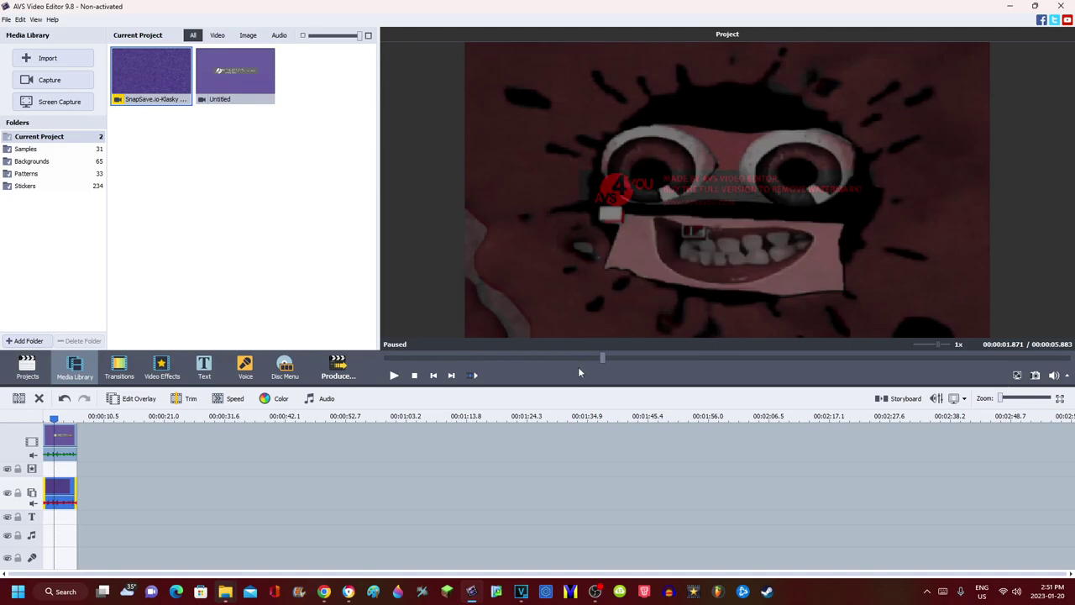
{"action": "left_click", "coordinate": [337, 369]}
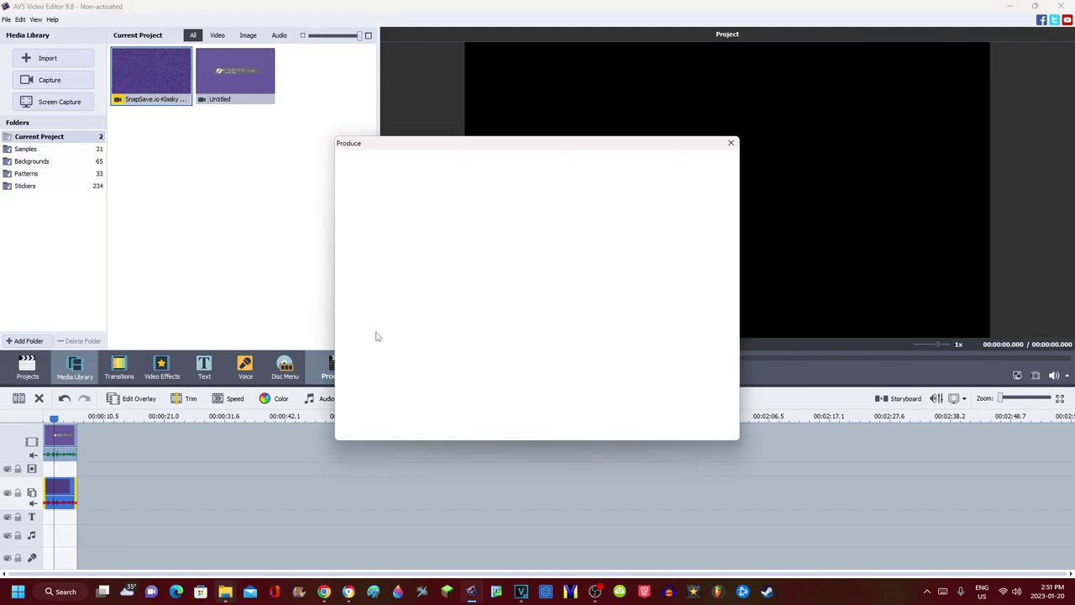
{"action": "left_click", "coordinate": [672, 428]}
{"action": "left_click", "coordinate": [571, 286]}
{"action": "left_click", "coordinate": [624, 298]}
{"action": "left_click", "coordinate": [663, 289]}
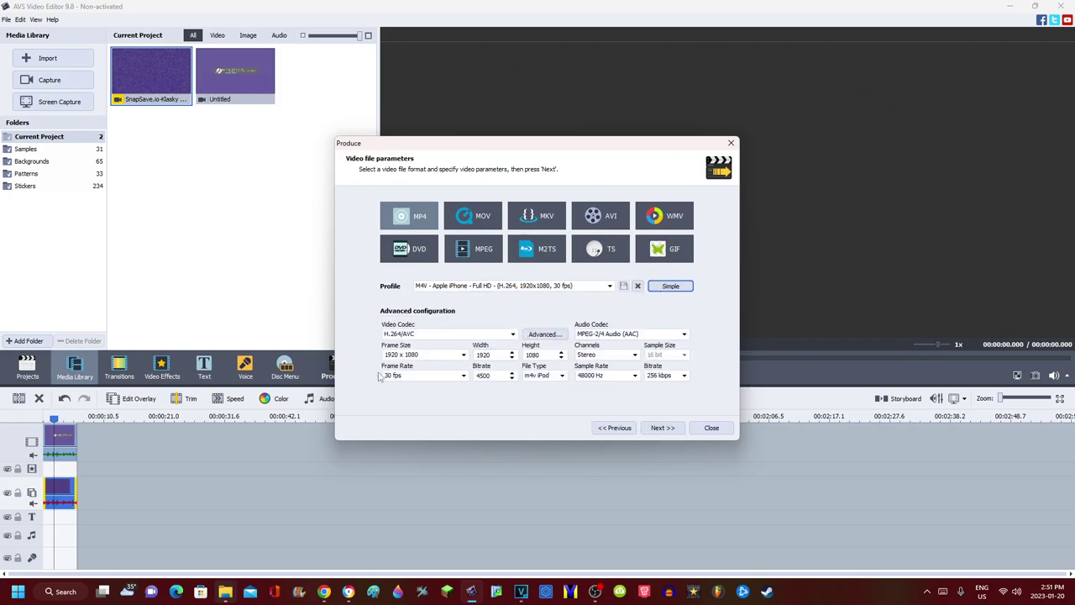
{"action": "left_click", "coordinate": [425, 375]}
{"action": "left_click", "coordinate": [409, 483]}
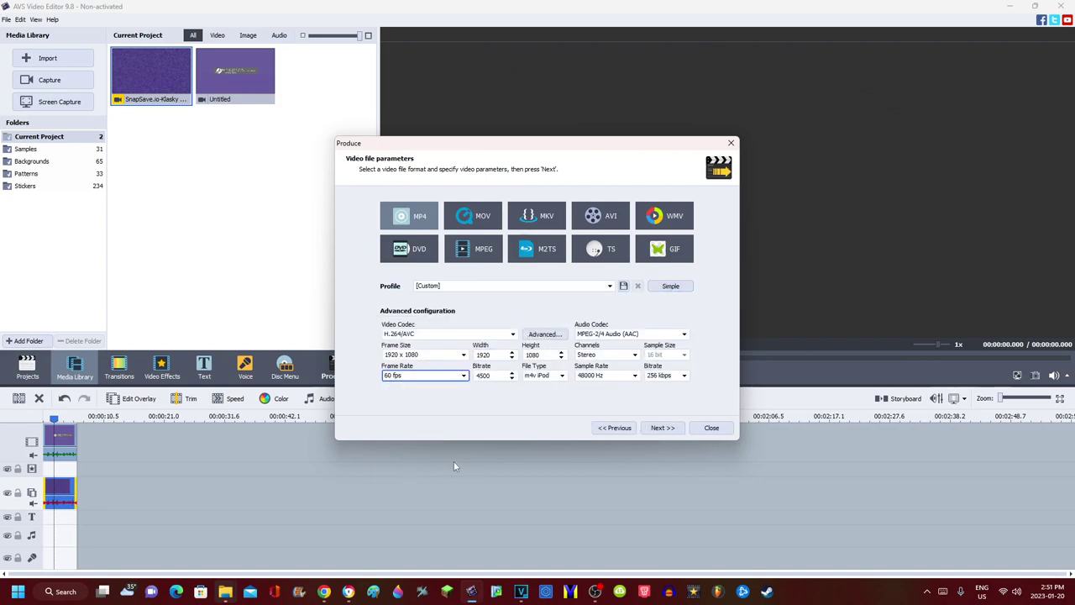
{"action": "left_click", "coordinate": [664, 428]}
{"action": "left_click", "coordinate": [623, 245]}
{"action": "double_click", "coordinate": [623, 246]}
{"action": "left_click", "coordinate": [623, 246]}
{"action": "type", "text": "1"}
{"action": "key", "text": "shift+Tab"}
{"action": "key", "text": "Tab"}
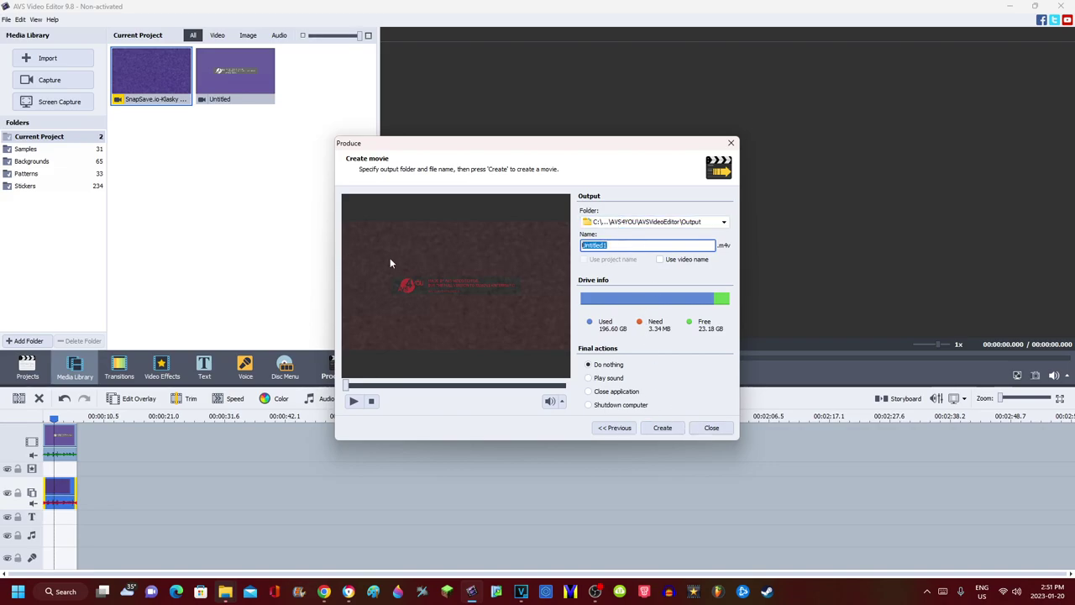
{"action": "left_click", "coordinate": [713, 429]}
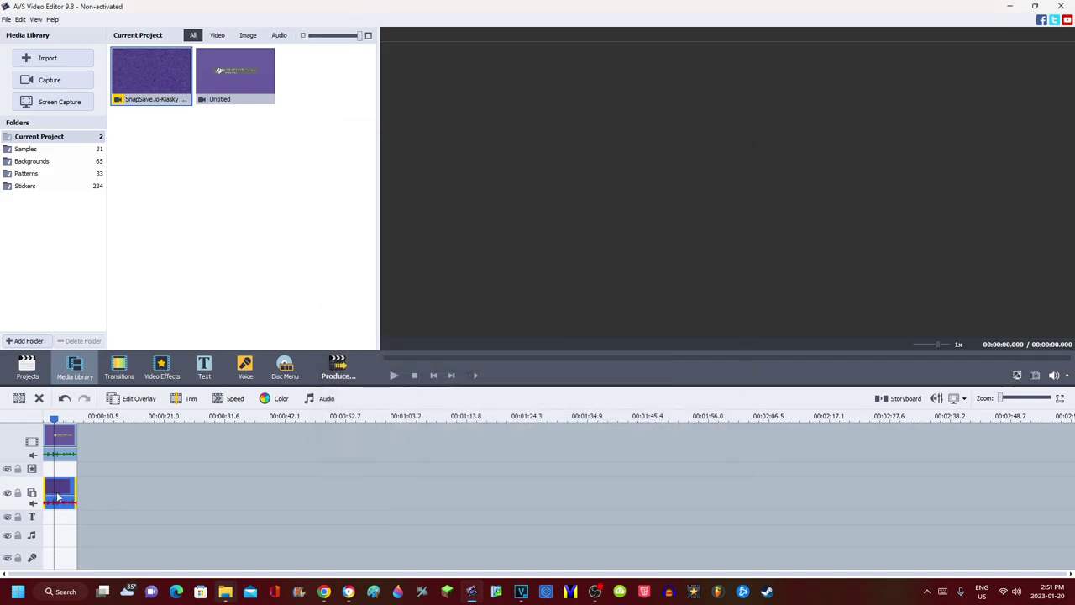
{"action": "right_click", "coordinate": [56, 487]}
{"action": "left_click", "coordinate": [300, 221]}
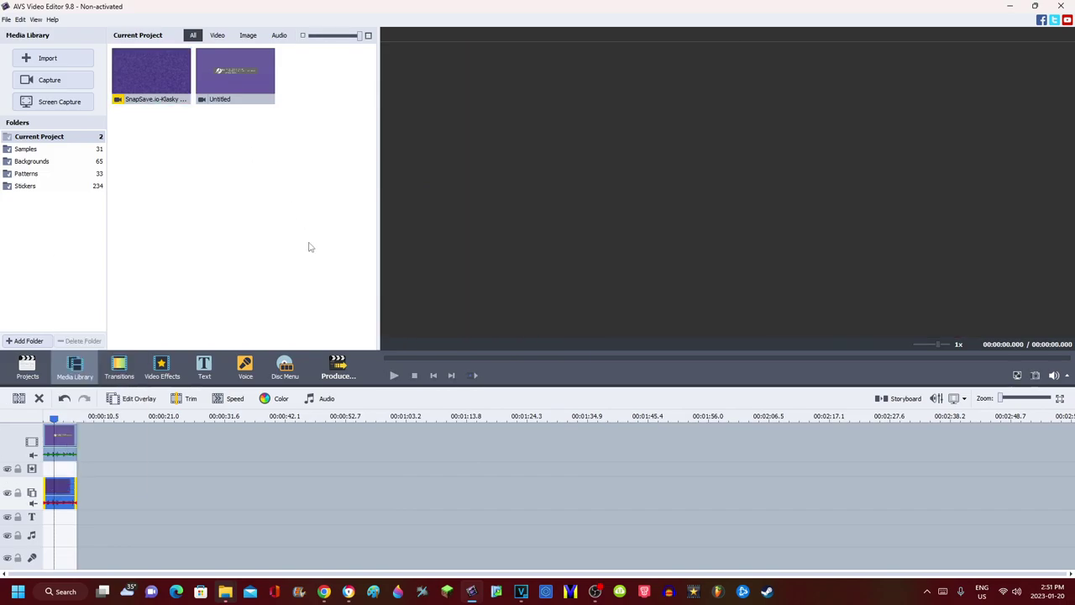
- Set up a video file export with the M4V Apple iPhone Full HD profile and a frame rate of 60 fps
{"action": "left_click", "coordinate": [339, 366]}
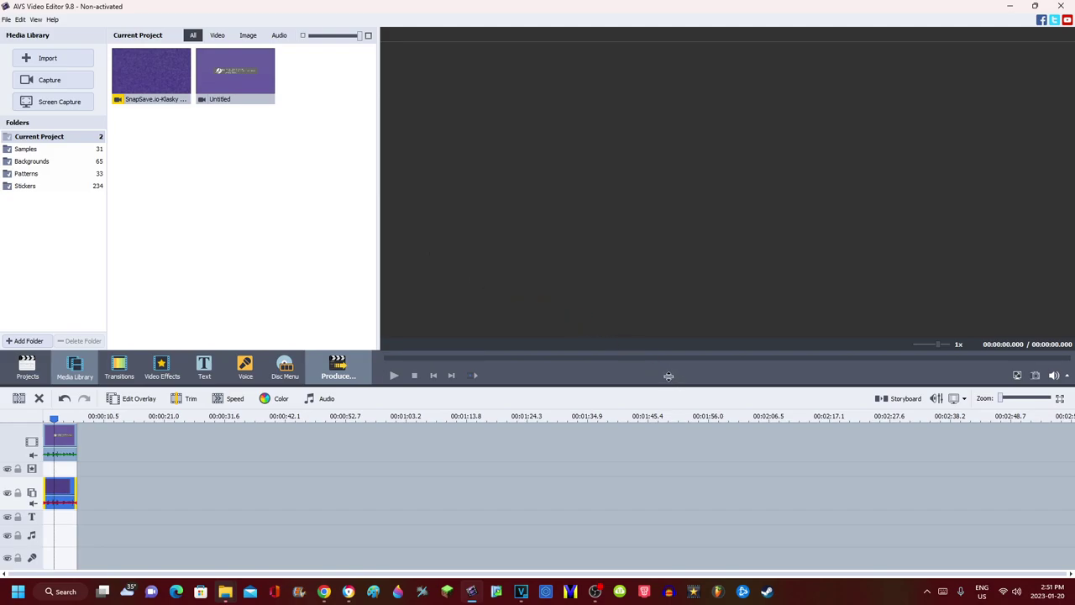
{"action": "left_click", "coordinate": [662, 427]}
{"action": "left_click", "coordinate": [538, 286]}
{"action": "left_click", "coordinate": [471, 307]}
{"action": "left_click", "coordinate": [671, 285]}
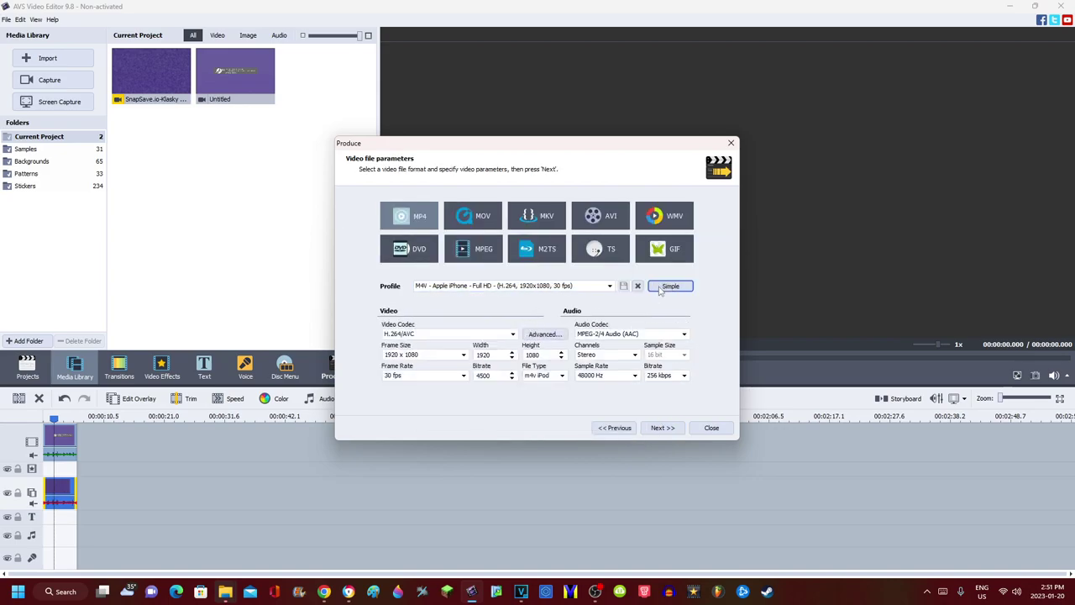
{"action": "left_click", "coordinate": [405, 378]}
{"action": "left_click", "coordinate": [395, 477]}
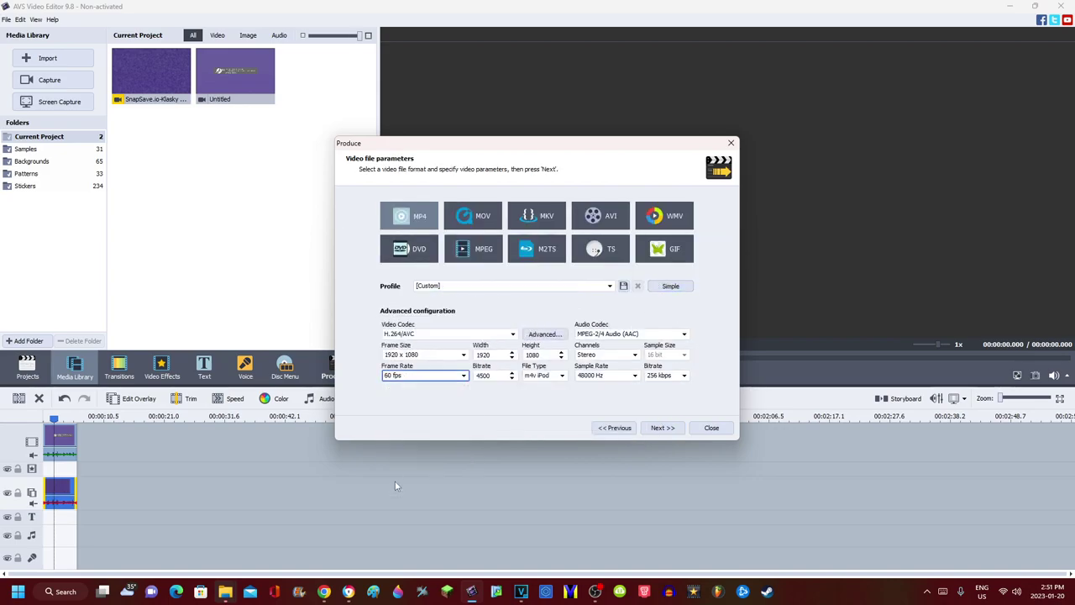
- Export the movie as Untitled1 to the Output folder and close the export dialog once it is done
{"action": "left_click", "coordinate": [676, 428]}
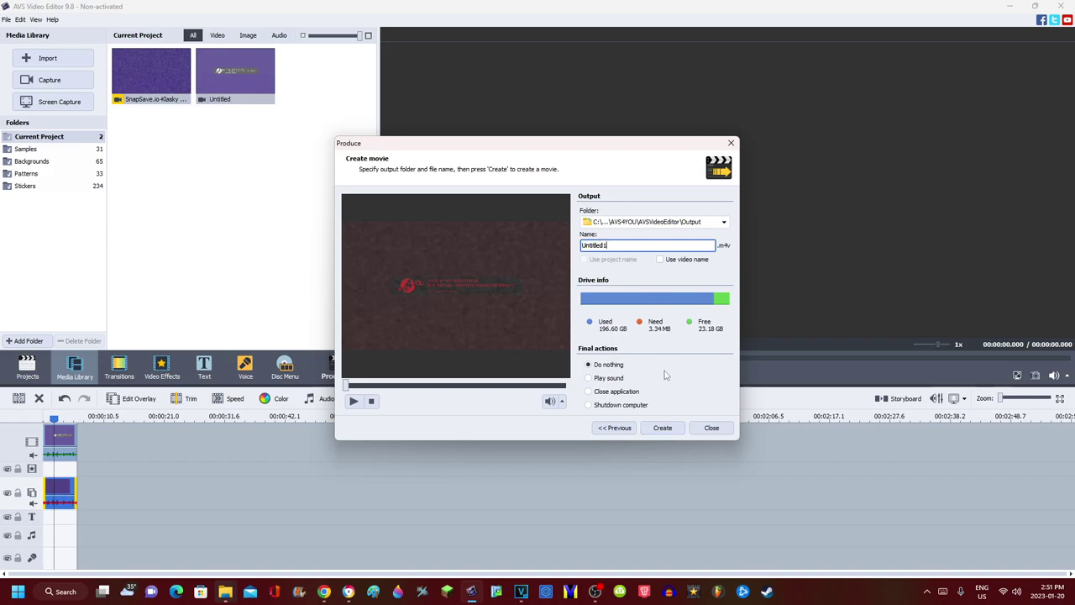
{"action": "left_click", "coordinate": [663, 429]}
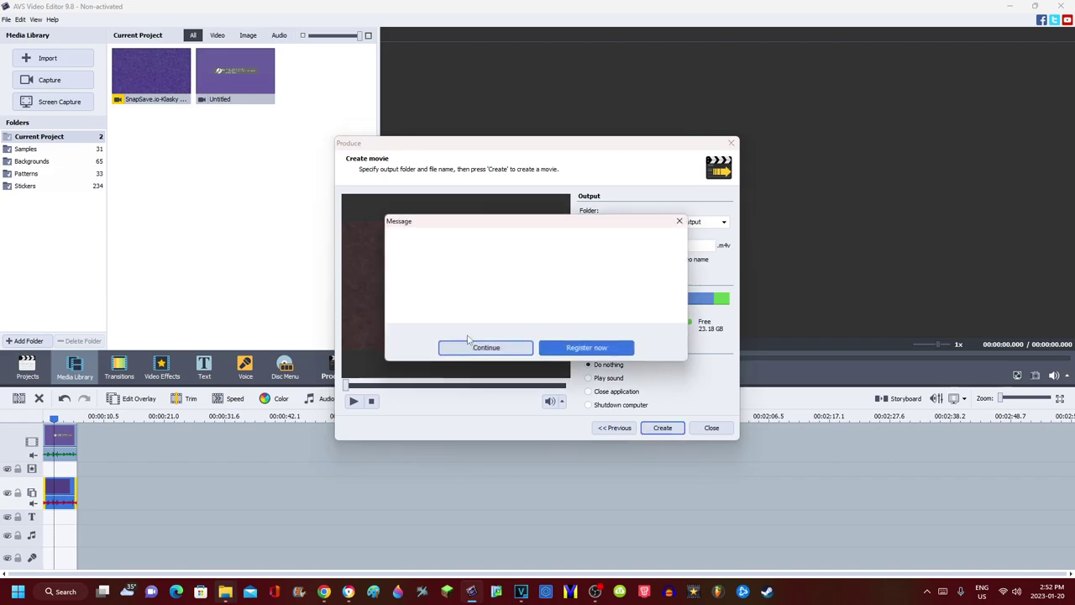
{"action": "left_click", "coordinate": [486, 351]}
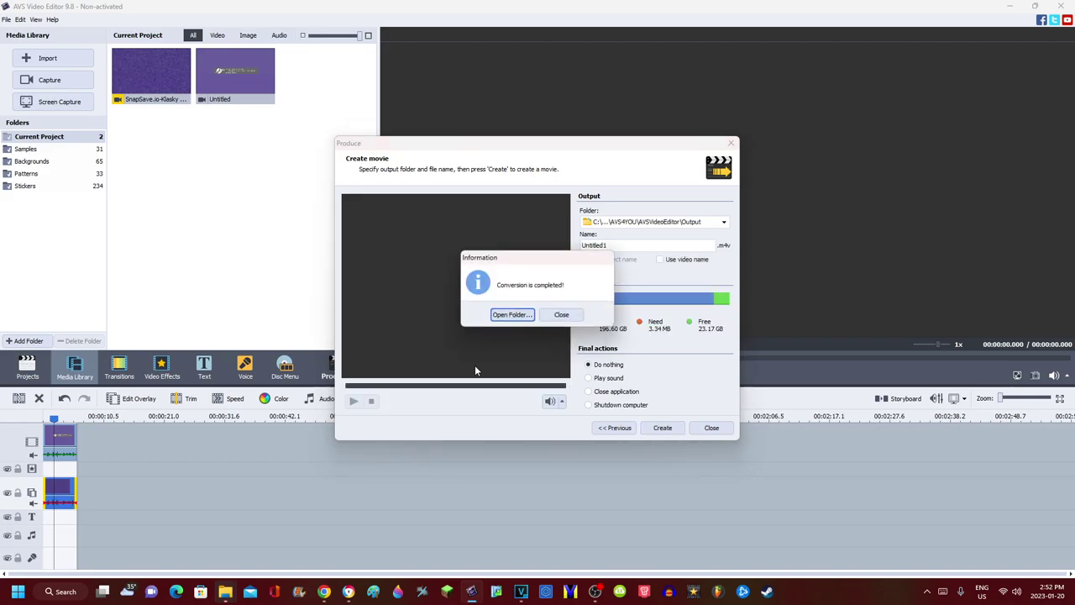
{"action": "key", "text": "Escape"}
{"action": "key", "text": "Escape"}
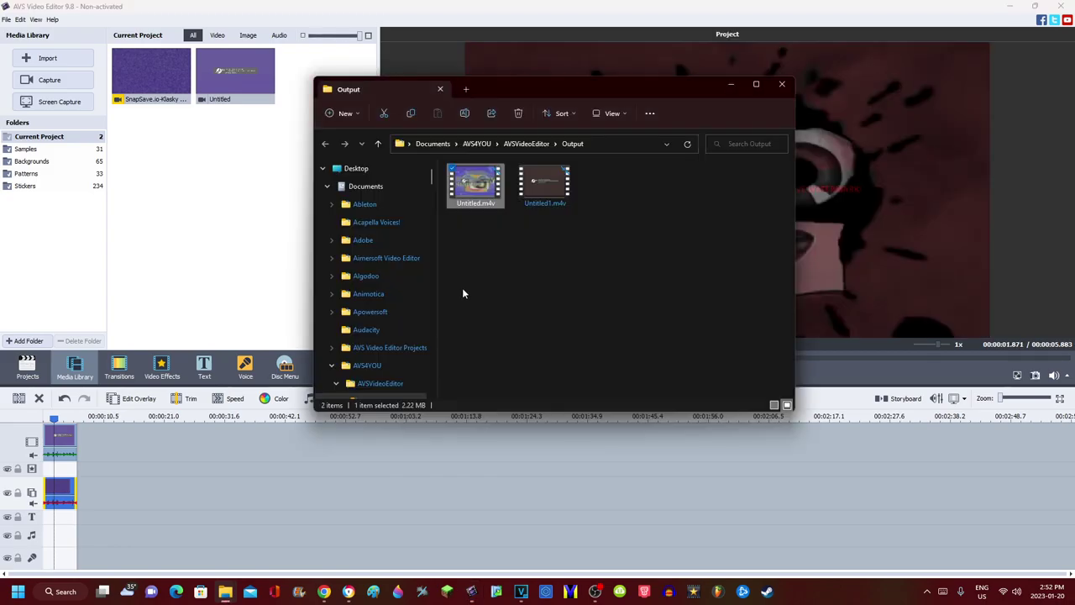
- Add Untitled1.m4v from the Output folder to the main video track and delete the previous clip from the timeline
{"action": "left_click_drag", "start_coordinate": [525, 203], "coordinate": [101, 441]}
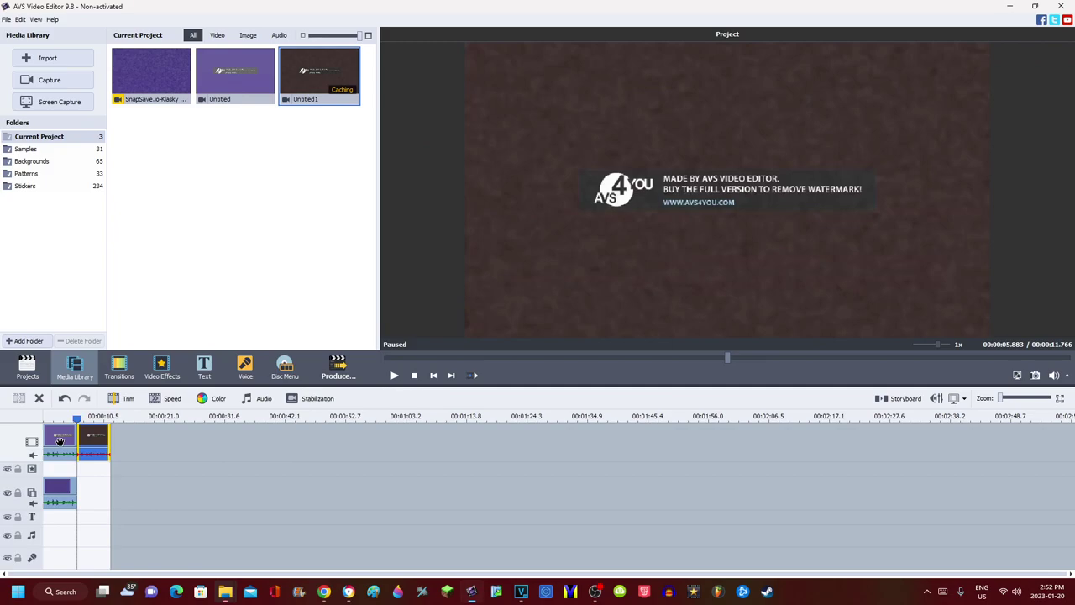
{"action": "right_click", "coordinate": [61, 443]}
{"action": "left_click", "coordinate": [88, 353]}
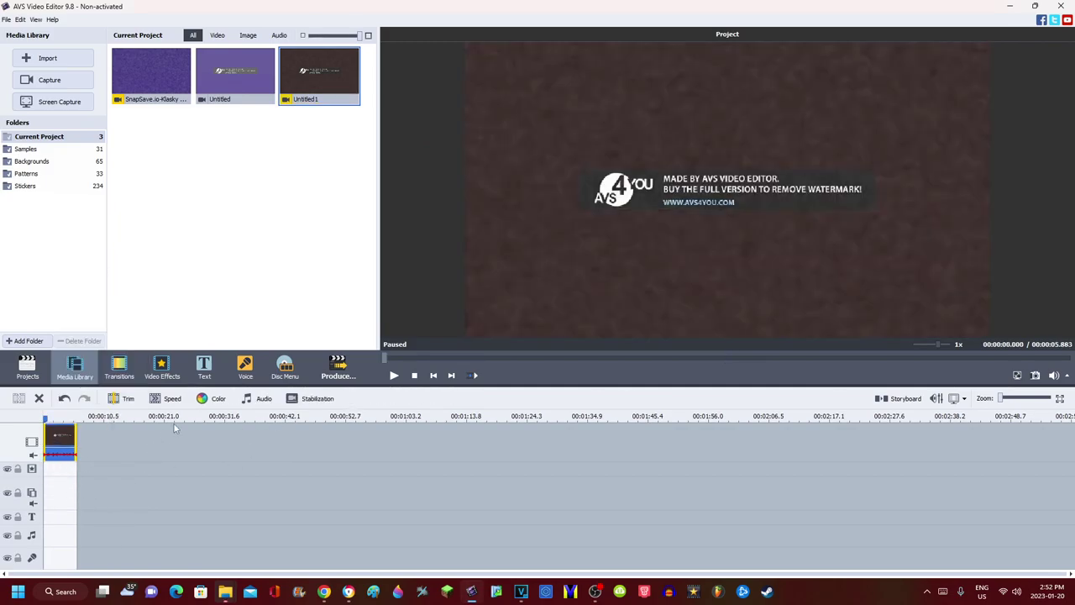
- Apply color correction to the Untitled1 timeline clip with brightness 66, contrast 25 and saturation at its maximum
{"action": "left_click", "coordinate": [218, 402]}
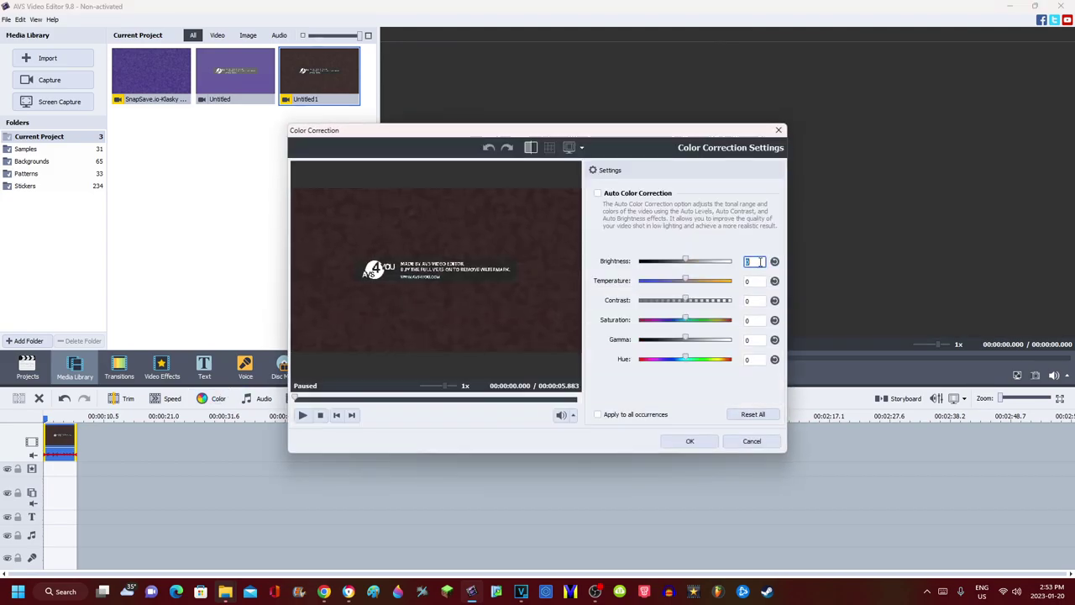
{"action": "type", "text": "66"}
{"action": "left_click", "coordinate": [759, 300]}
{"action": "type", "text": "25"}
{"action": "left_click_drag", "start_coordinate": [407, 396], "coordinate": [381, 397]}
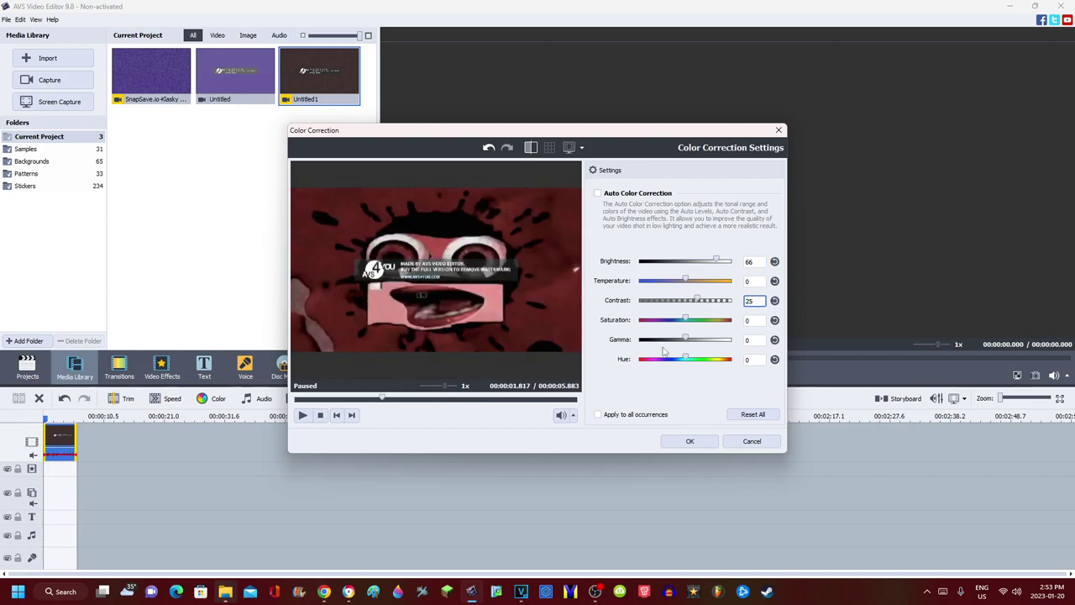
{"action": "left_click_drag", "start_coordinate": [687, 319], "coordinate": [731, 320]}
{"action": "left_click", "coordinate": [690, 441]}
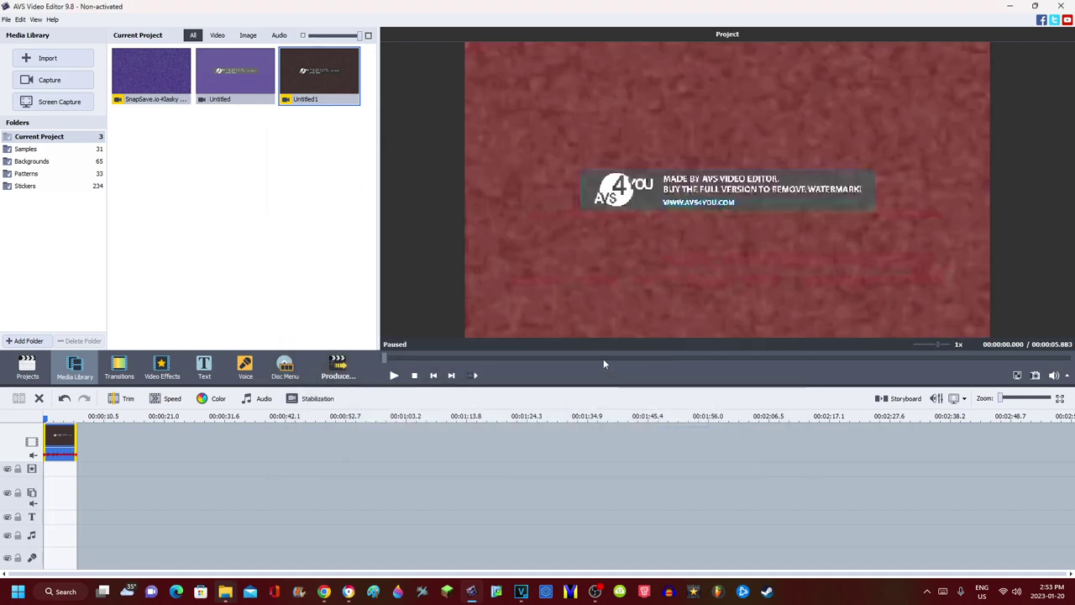
- Delete the cache of the Untitled1 video in the media library
{"action": "right_click", "coordinate": [353, 101]}
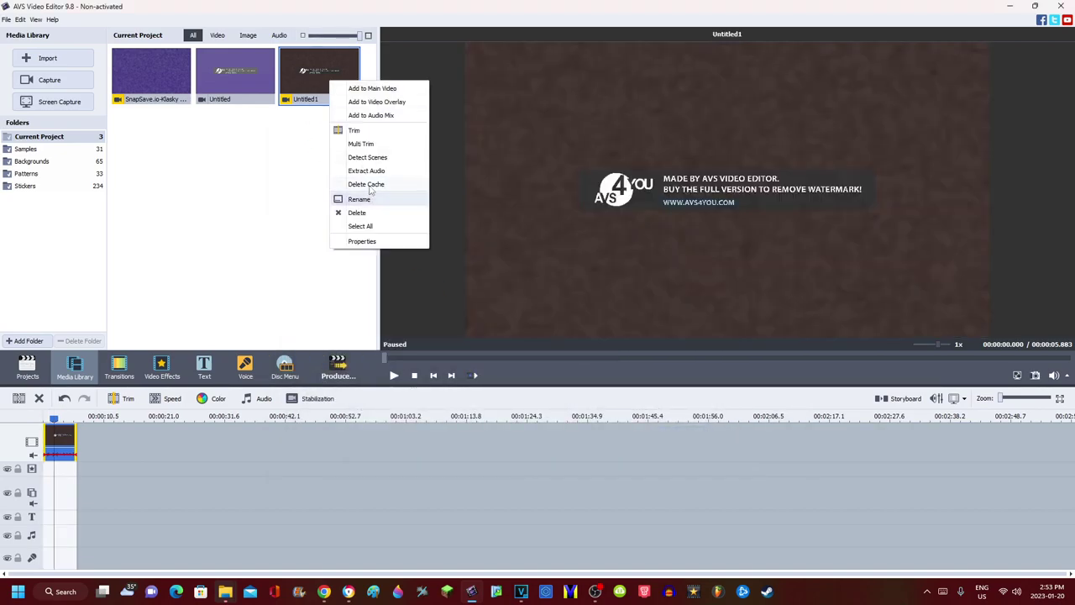
{"action": "left_click", "coordinate": [744, 267]}
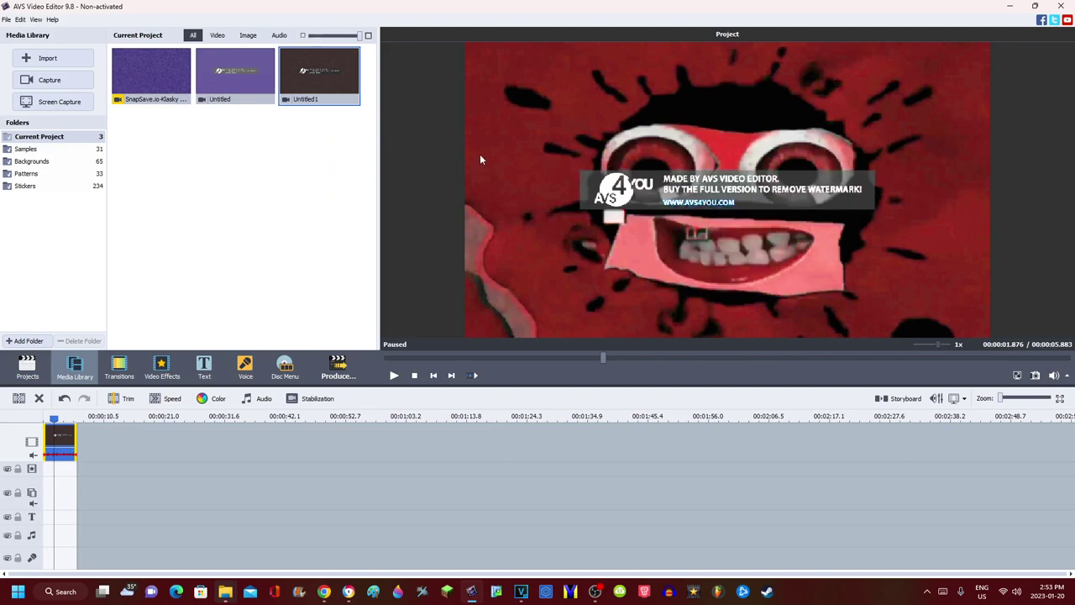
- Configure the color-corrected video's export as an M4V Apple iPhone Full HD file at 60 fps
{"action": "left_click", "coordinate": [338, 373]}
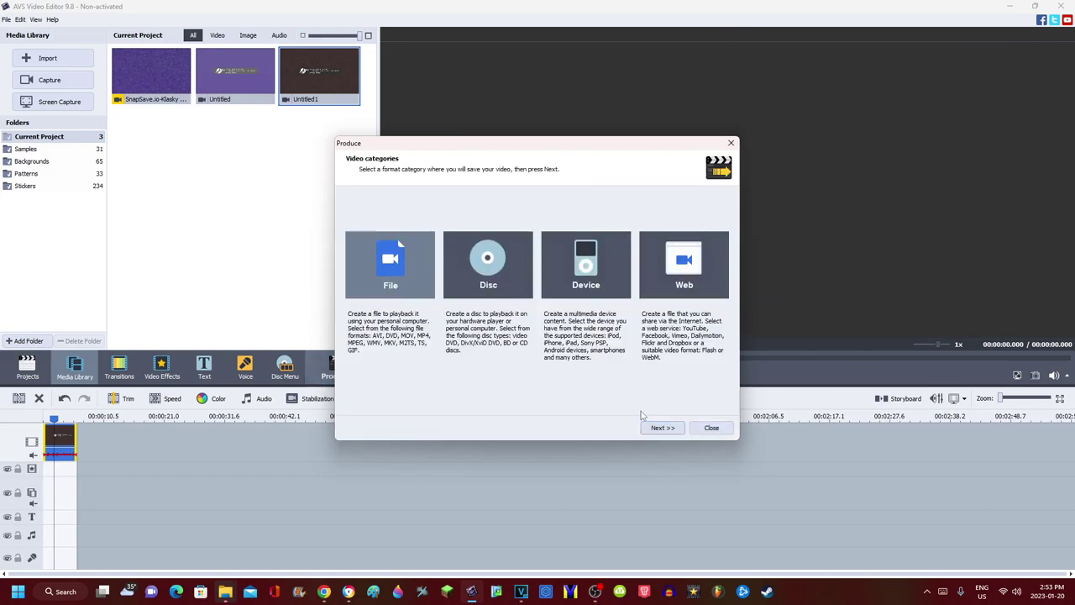
{"action": "left_click", "coordinate": [652, 428]}
{"action": "left_click", "coordinate": [637, 286]}
{"action": "left_click", "coordinate": [538, 307]}
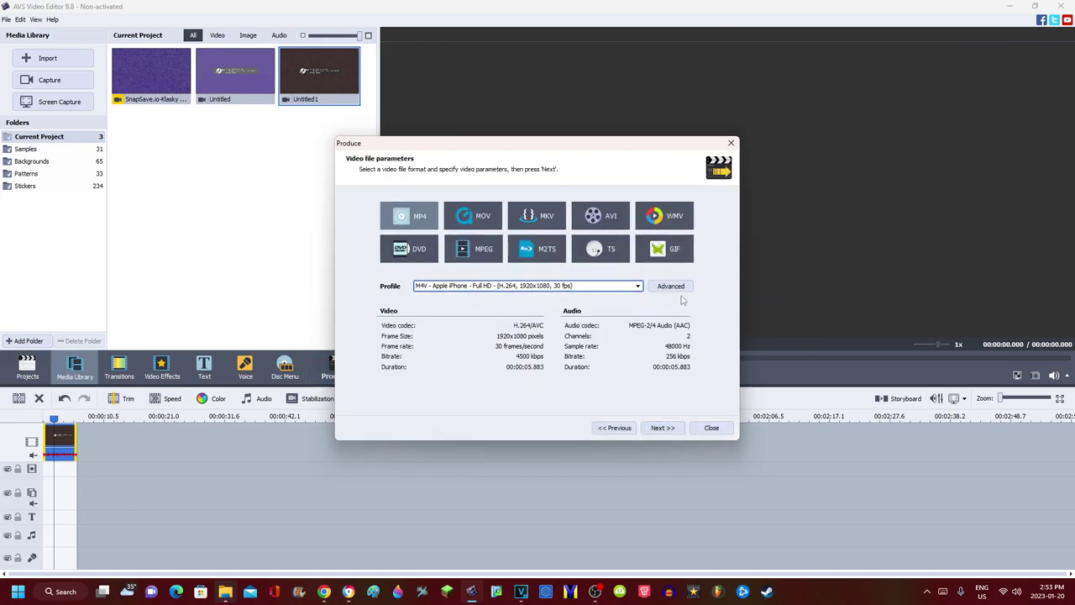
{"action": "left_click", "coordinate": [671, 286]}
{"action": "left_click", "coordinate": [424, 375]}
{"action": "left_click", "coordinate": [416, 485]}
- Name the output file Untitled2 and start creating the movie, continuing with the unregistered version
{"action": "left_click", "coordinate": [661, 428]}
{"action": "left_click", "coordinate": [628, 244]}
{"action": "type", "text": "2"}
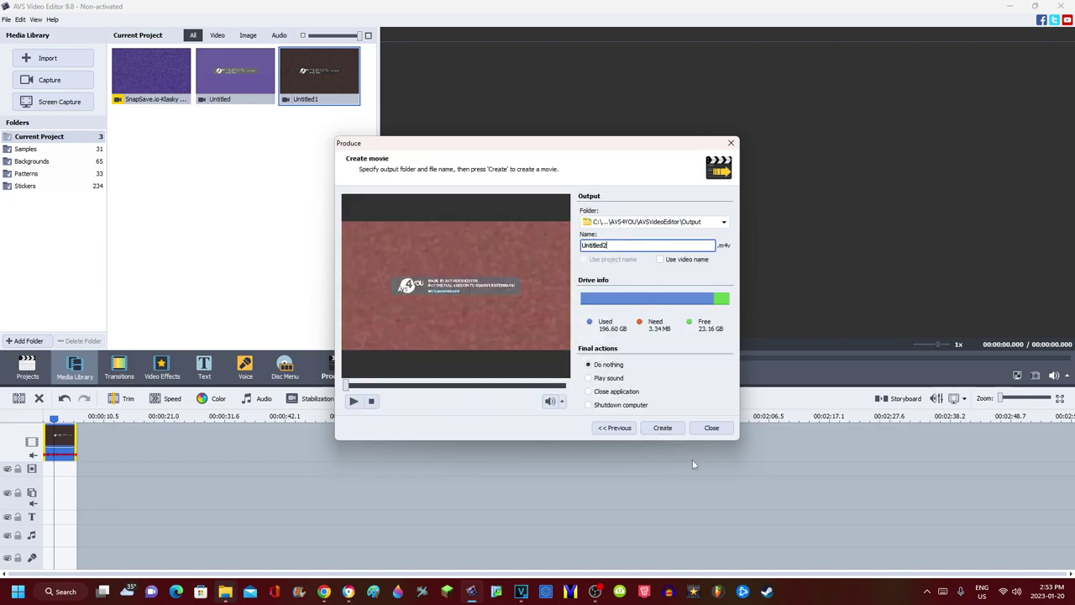
{"action": "left_click", "coordinate": [663, 428]}
{"action": "left_click", "coordinate": [498, 349]}
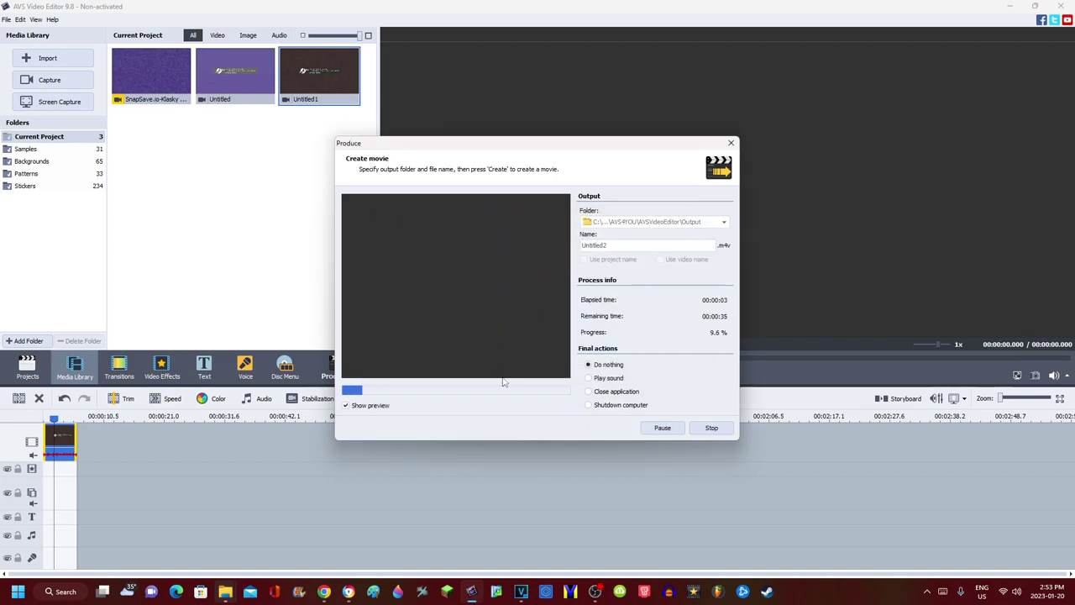
{"action": "left_click", "coordinate": [594, 592]}
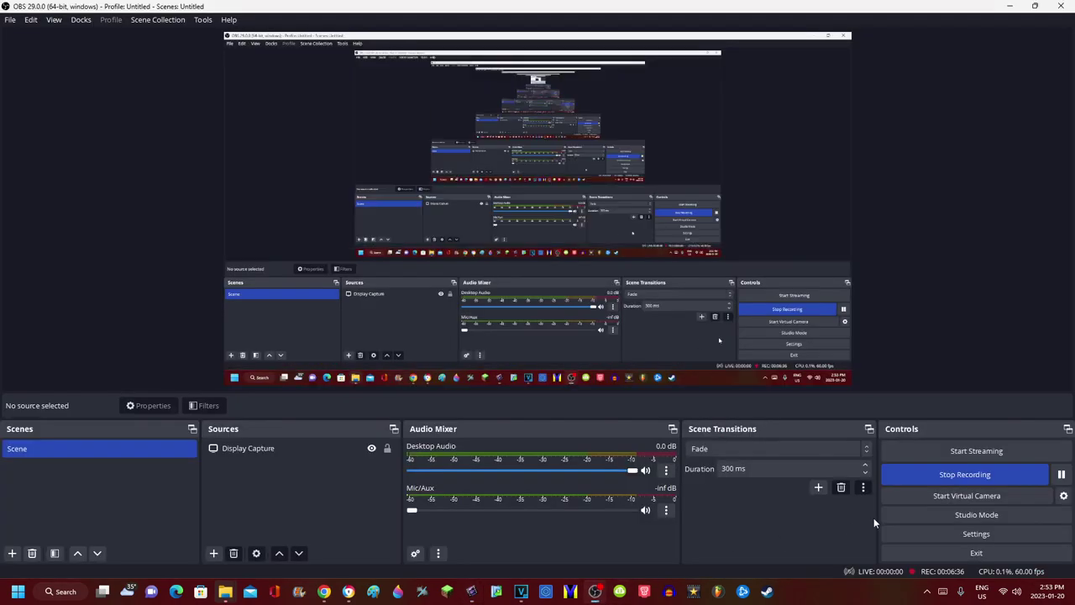
{"action": "left_click", "coordinate": [473, 592]}
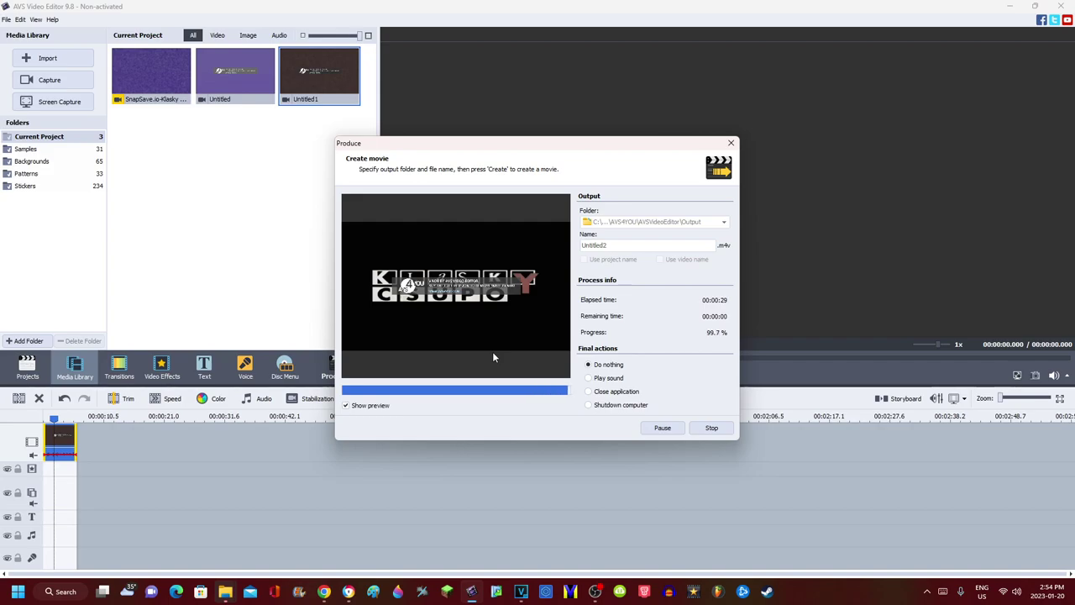
- Replace the timeline clip with the exported Untitled2 video from the Output folder and delete that video's cache in the media library
{"action": "left_click", "coordinate": [503, 314]}
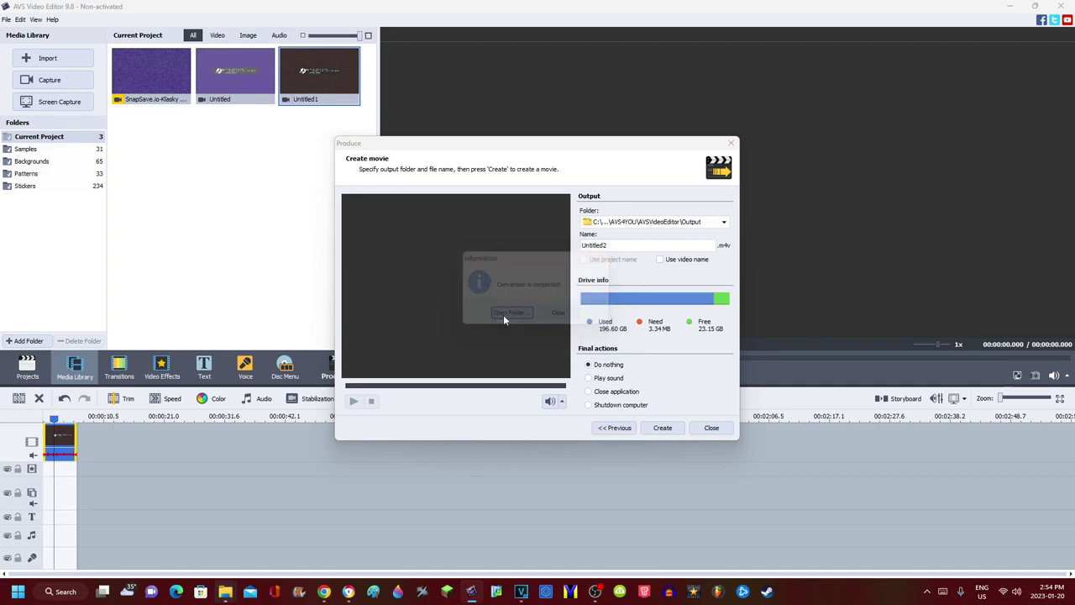
{"action": "mouse_move", "coordinate": [226, 598]}
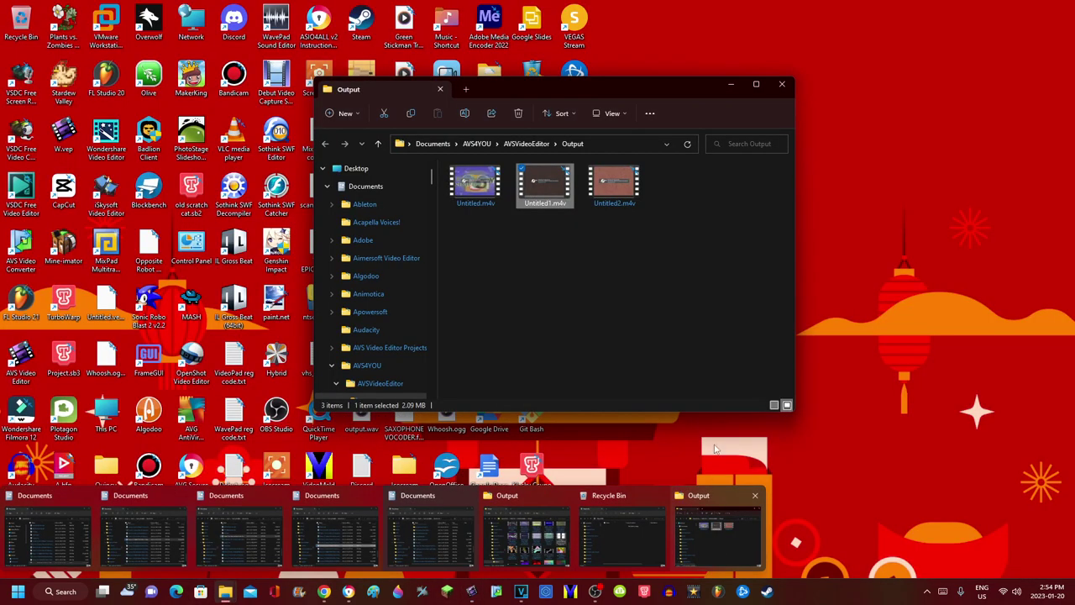
{"action": "left_click", "coordinate": [720, 542]}
{"action": "left_click_drag", "start_coordinate": [626, 190], "coordinate": [59, 437]}
{"action": "right_click", "coordinate": [58, 437]}
{"action": "left_click", "coordinate": [125, 280]}
{"action": "right_click", "coordinate": [140, 133]}
{"action": "left_click", "coordinate": [183, 238]}
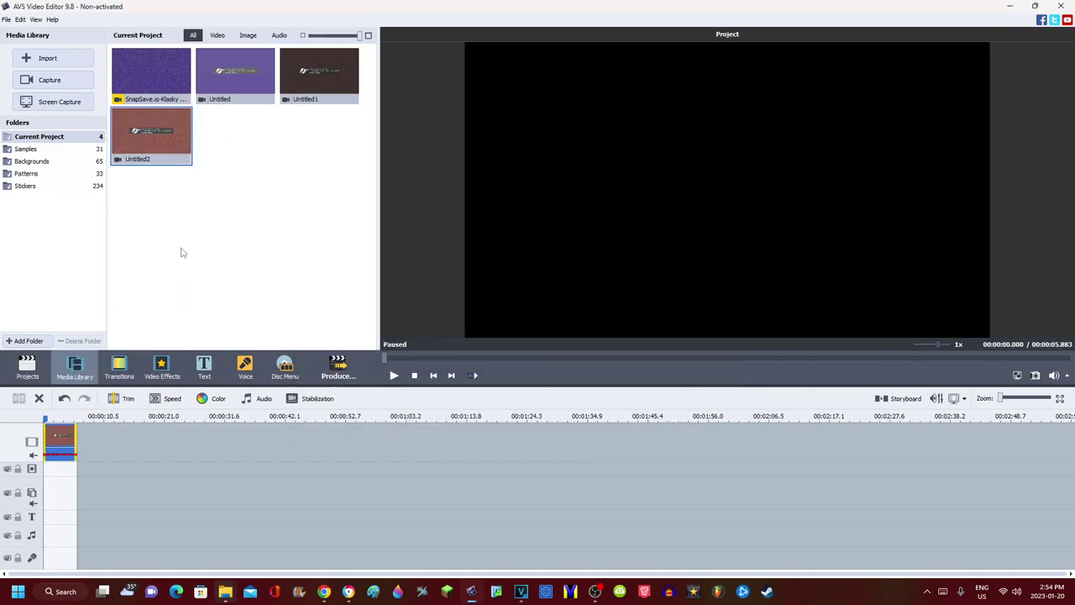
- Apply color correction with saturation 25 to the Untitled2 timeline clip and preview the corrected frame at about 1.8 seconds
{"action": "left_click", "coordinate": [202, 400]}
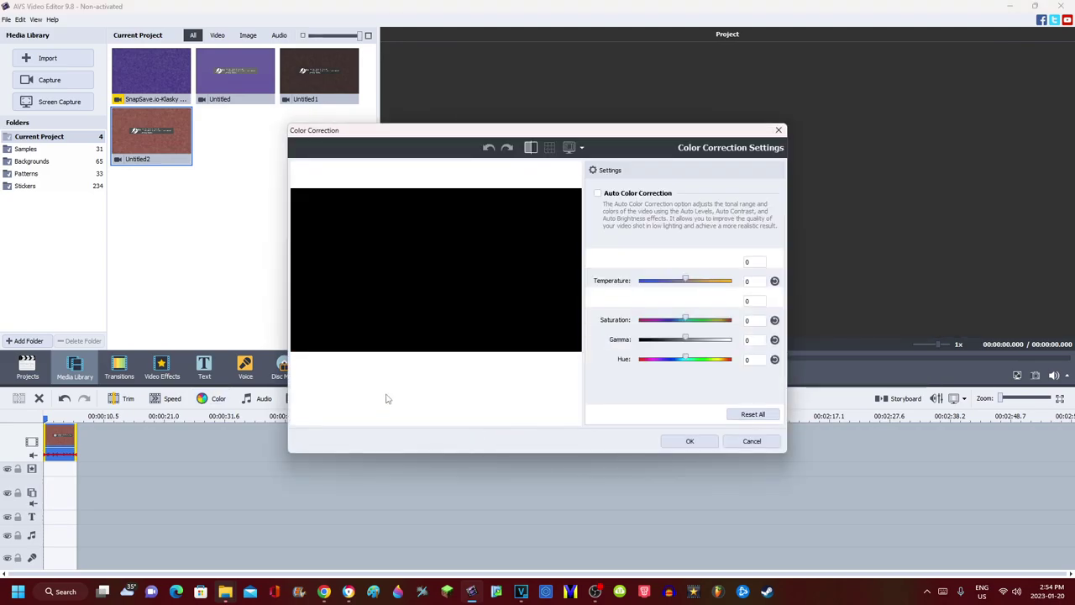
{"action": "left_click", "coordinate": [393, 399]}
{"action": "left_click", "coordinate": [373, 399]}
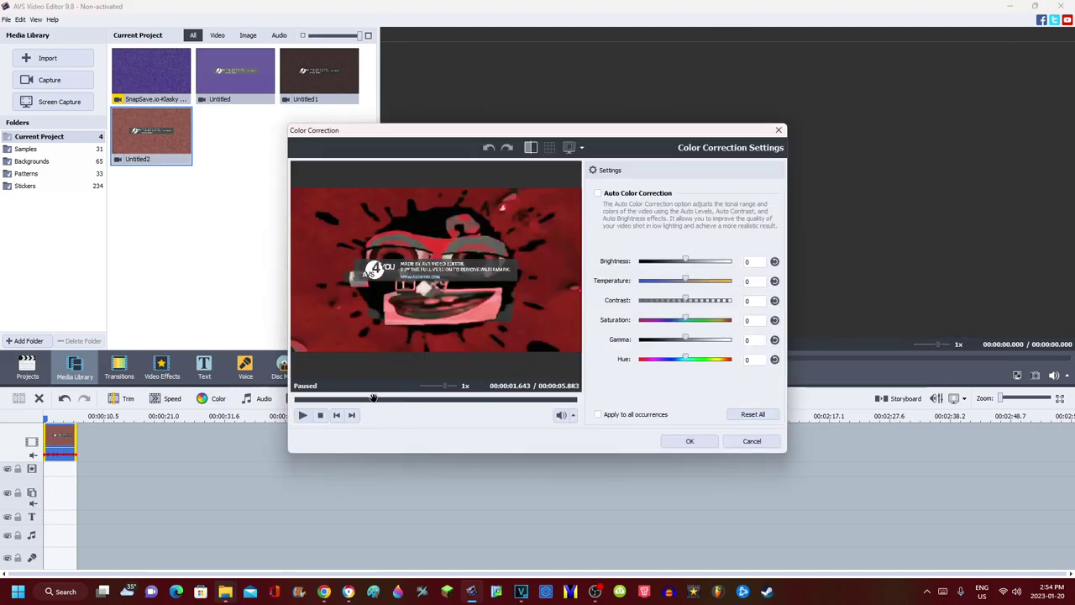
{"action": "left_click", "coordinate": [754, 320]}
{"action": "type", "text": "25"}
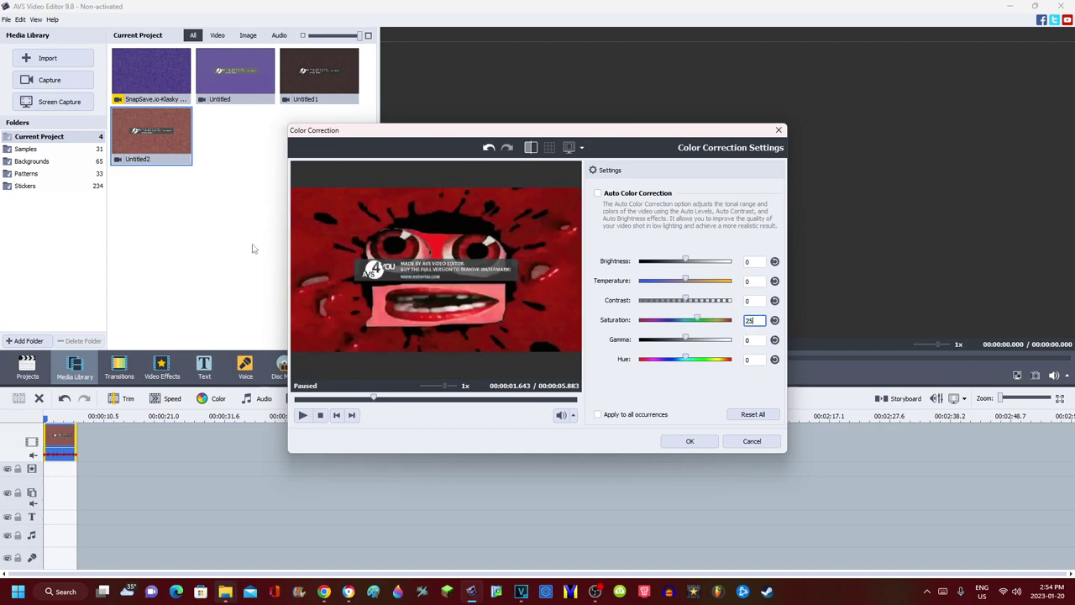
{"action": "left_click", "coordinate": [689, 443]}
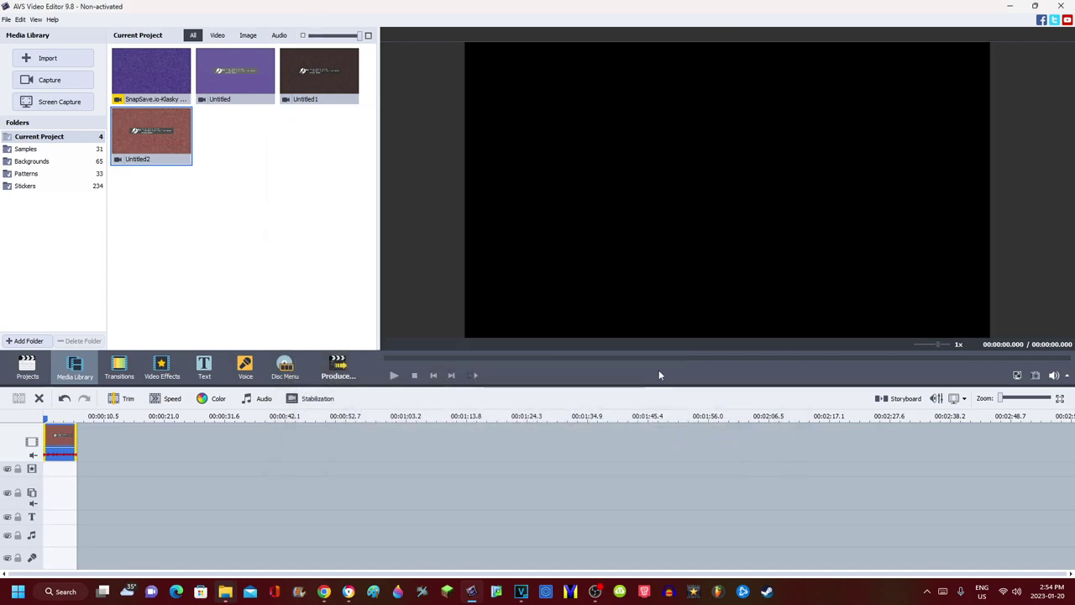
{"action": "left_click", "coordinate": [622, 360]}
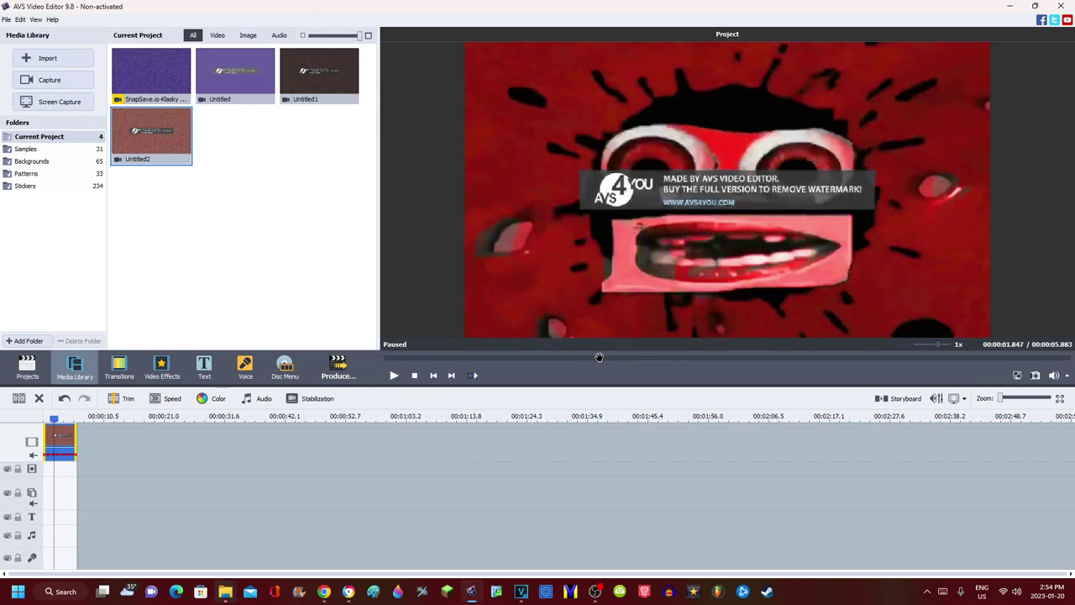
{"action": "left_click", "coordinate": [596, 359]}
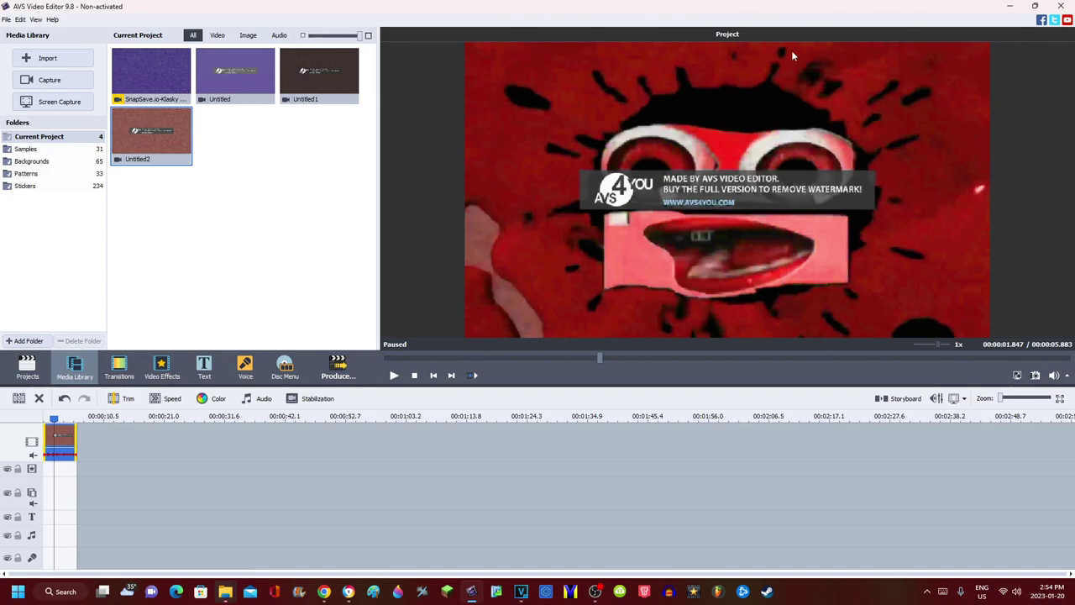
{"action": "left_click", "coordinate": [595, 590]}
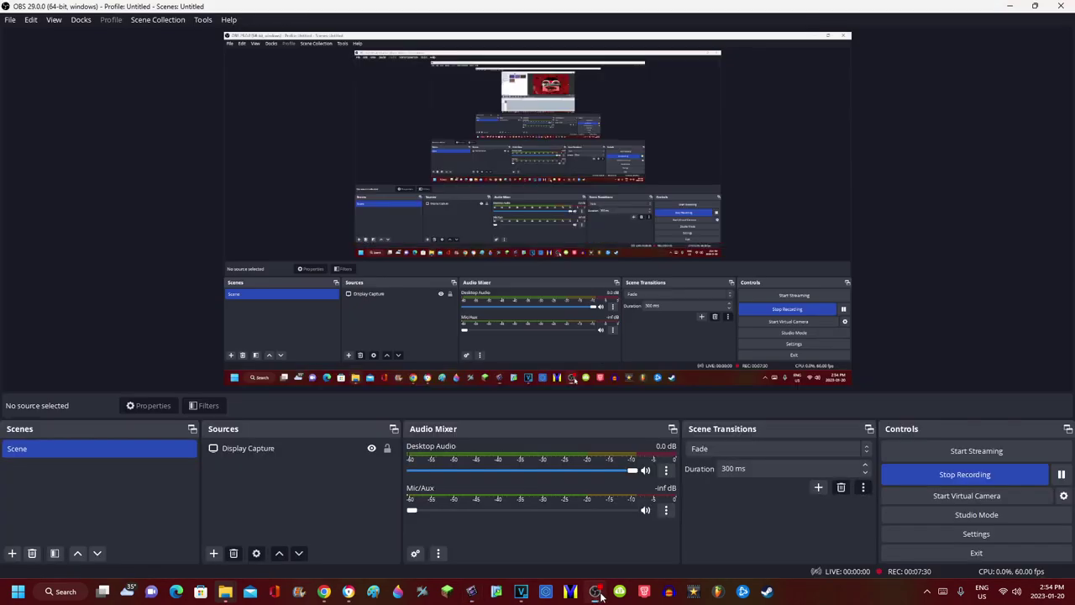